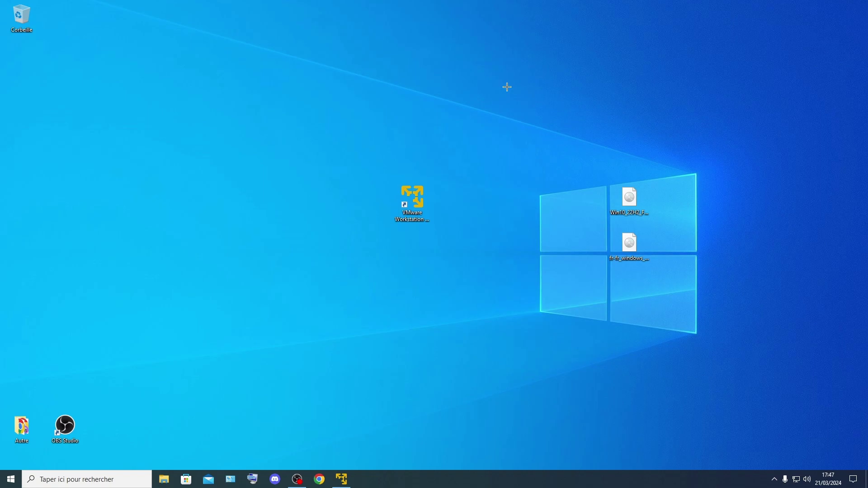
Step: Restore the Windows Server 2016 TUTO VM window from the VMware Workstation Player taskbar icon
click(342, 480)
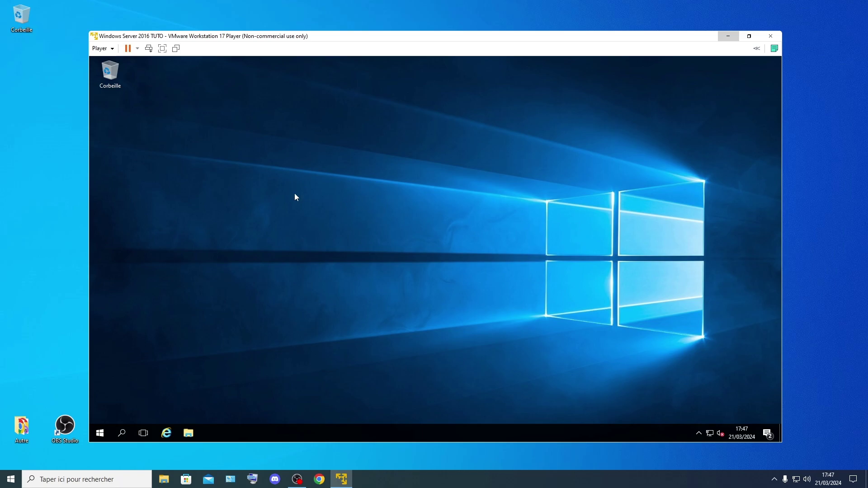
click(99, 433)
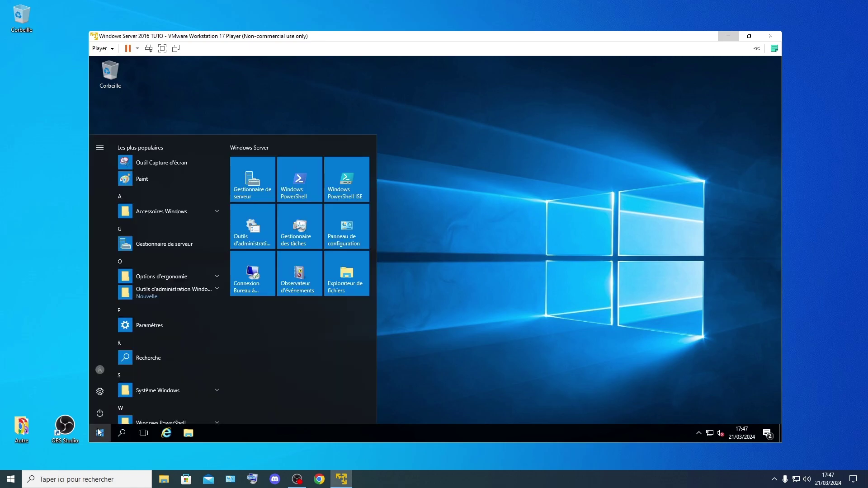
click(480, 215)
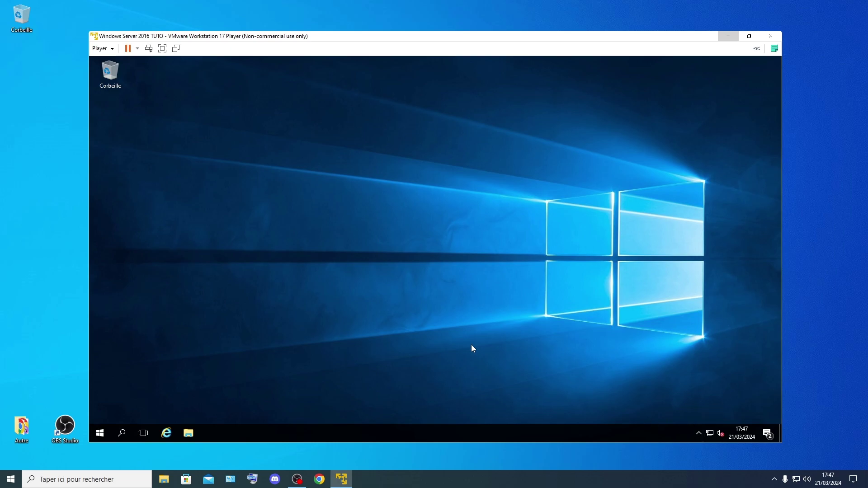
click(100, 433)
click(101, 391)
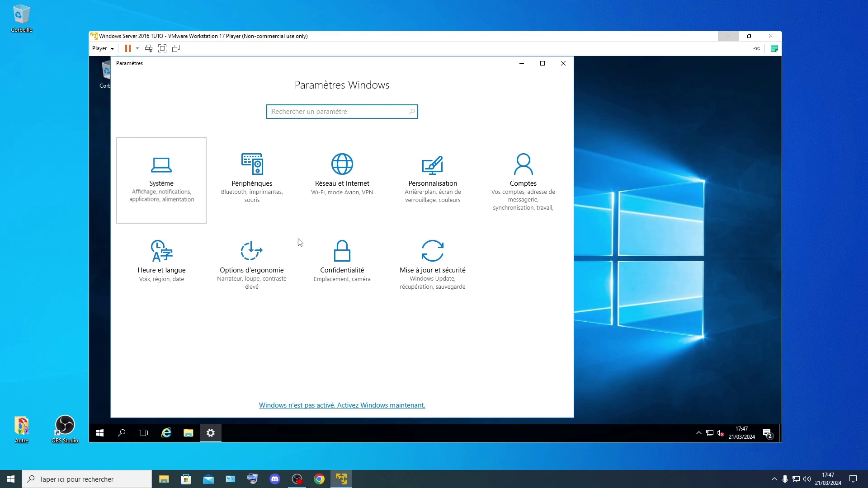
click(194, 213)
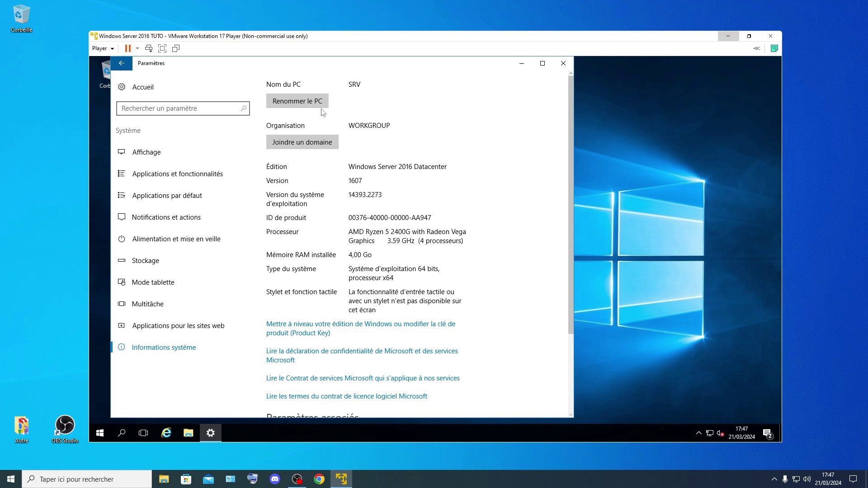
click(521, 63)
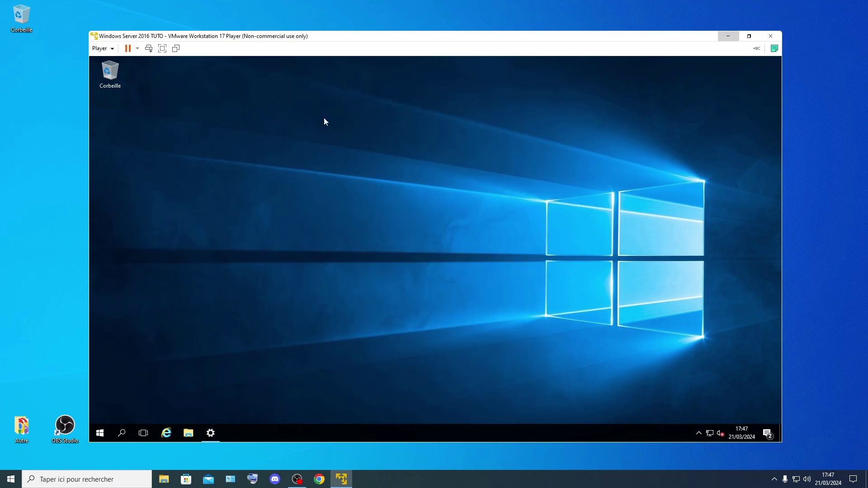
click(211, 431)
click(136, 87)
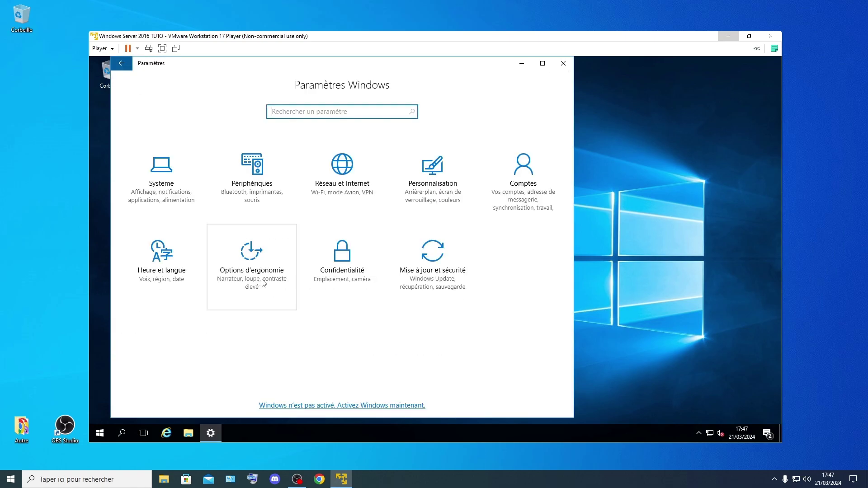
click(454, 288)
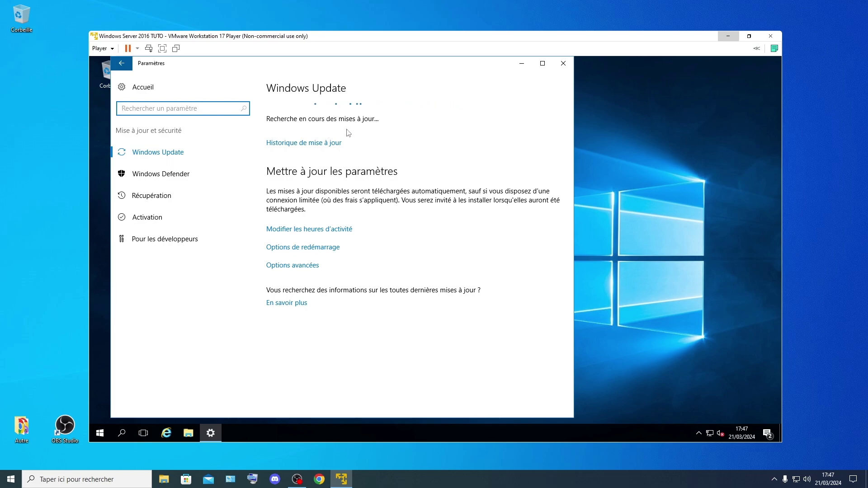
click(572, 67)
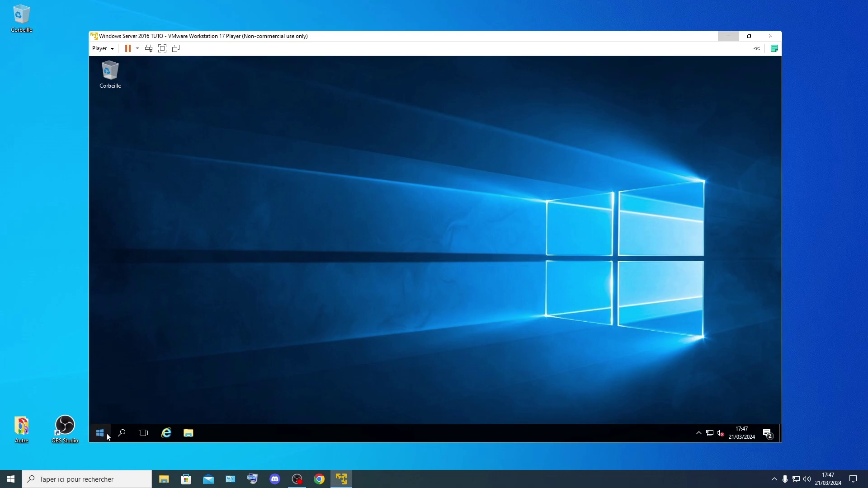
Step: Open the Ethernet0 connection's IPv4 properties through ncpa.cpl
key(super+r)
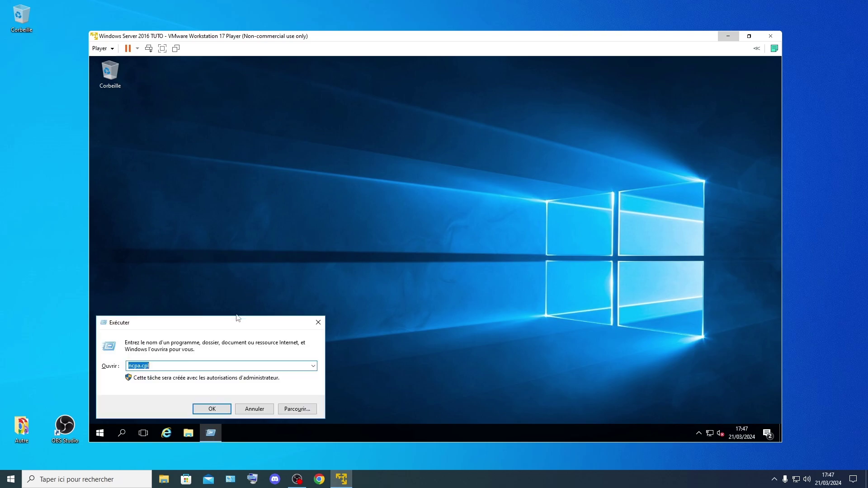
click(222, 410)
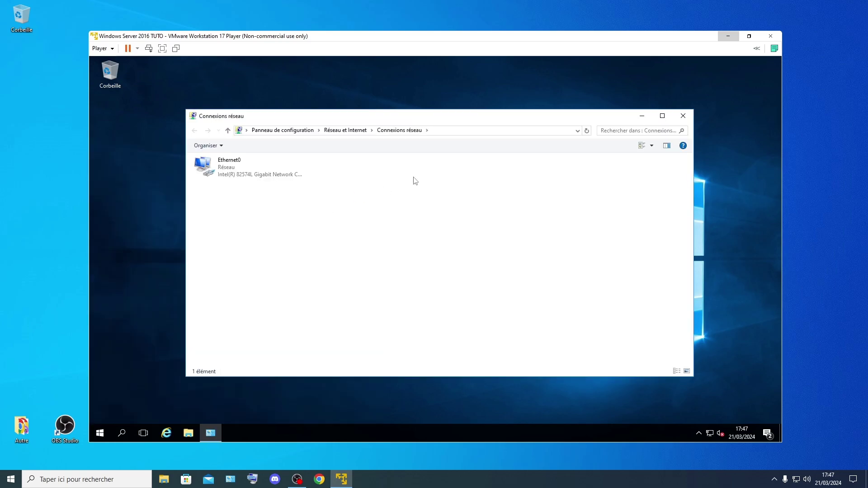
right_click(265, 170)
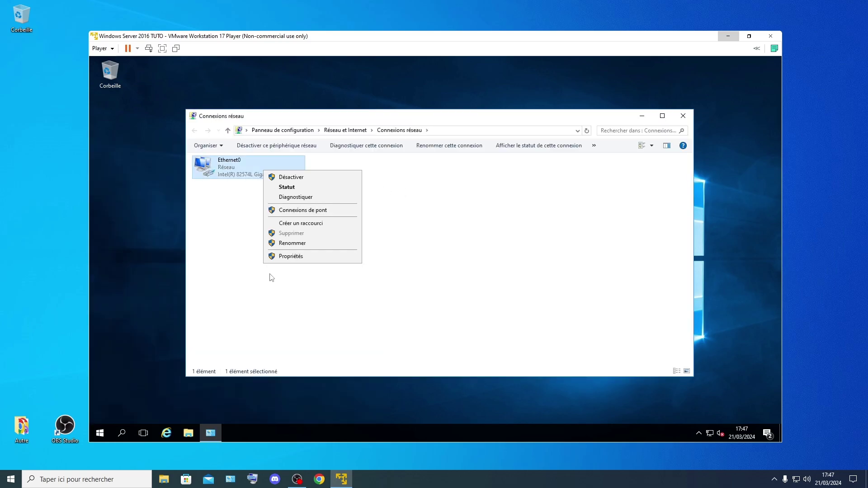
click(289, 257)
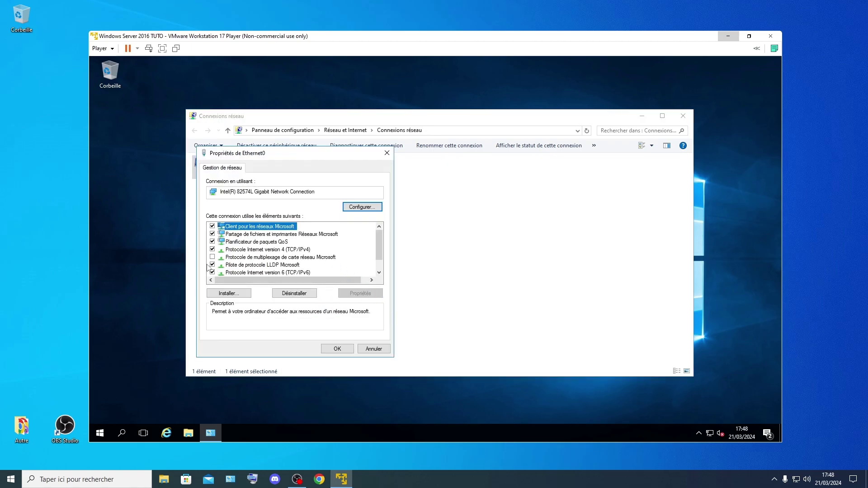
double_click(308, 250)
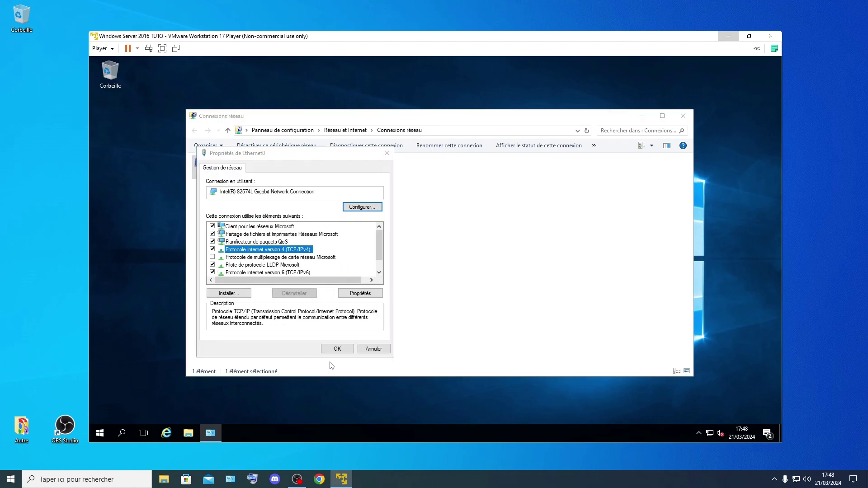
Step: Assign Ethernet0 the static IP 192.168.2.2 with subnet mask 255.255.255.0 and apply it
click(247, 255)
key(Caps_Lock)
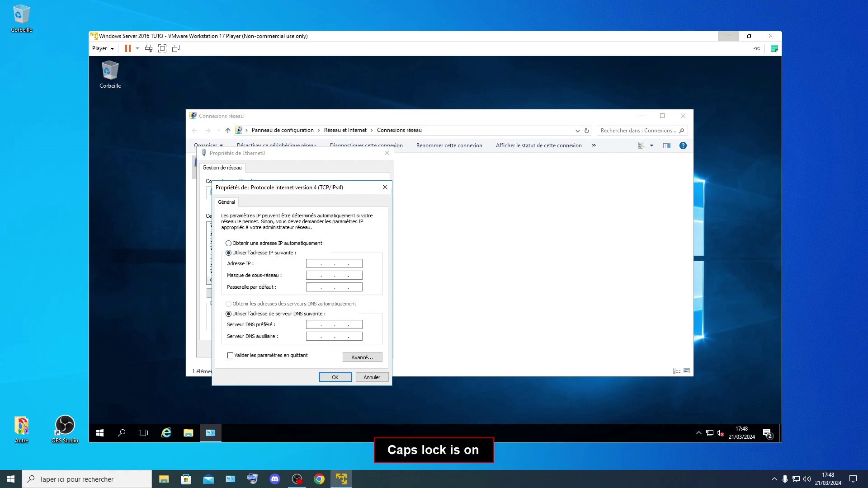
text(192 . 168 . 2 .)
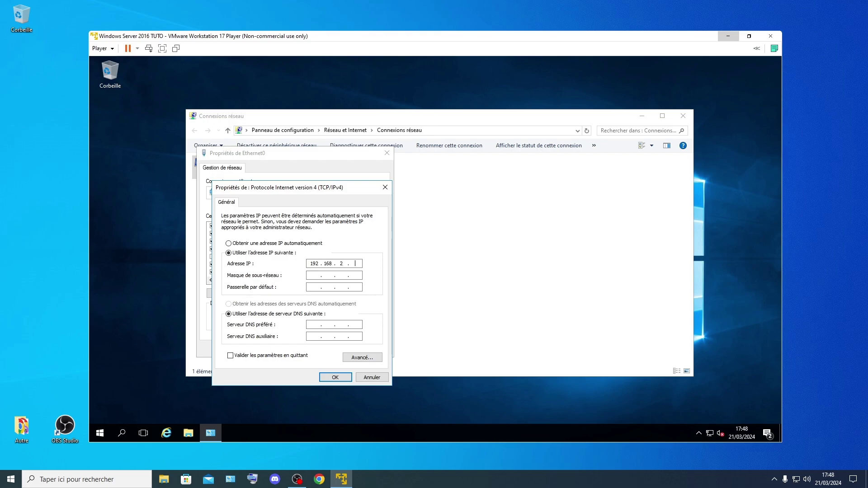
click(310, 276)
click(335, 378)
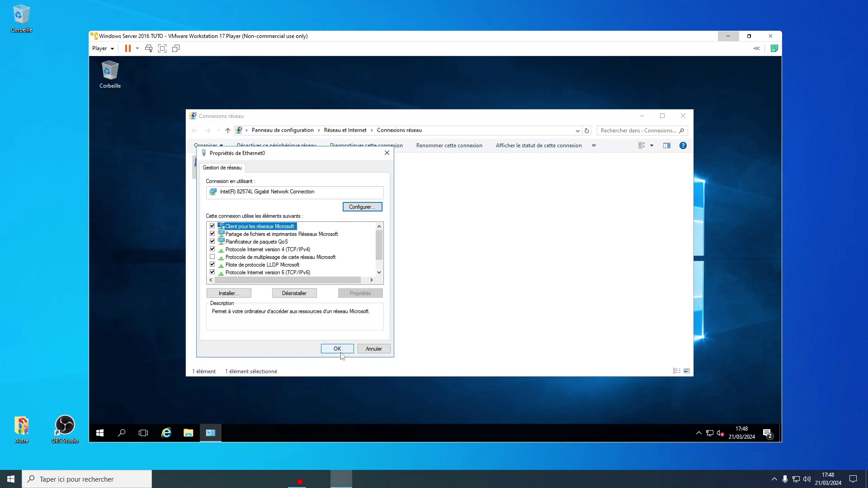
click(337, 348)
Step: Refresh the Network Connections view and close the window
right_click(326, 230)
click(354, 267)
click(683, 116)
Step: Launch Server Manager from the server's Start menu
click(100, 434)
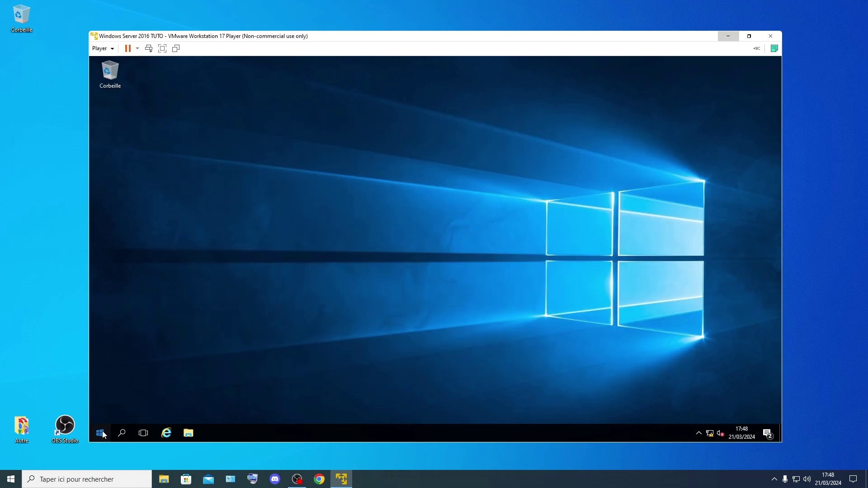
click(261, 173)
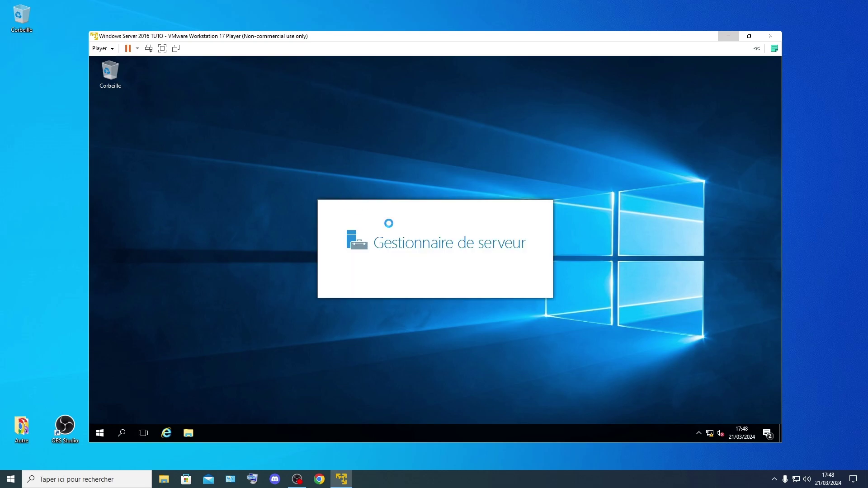
click(297, 479)
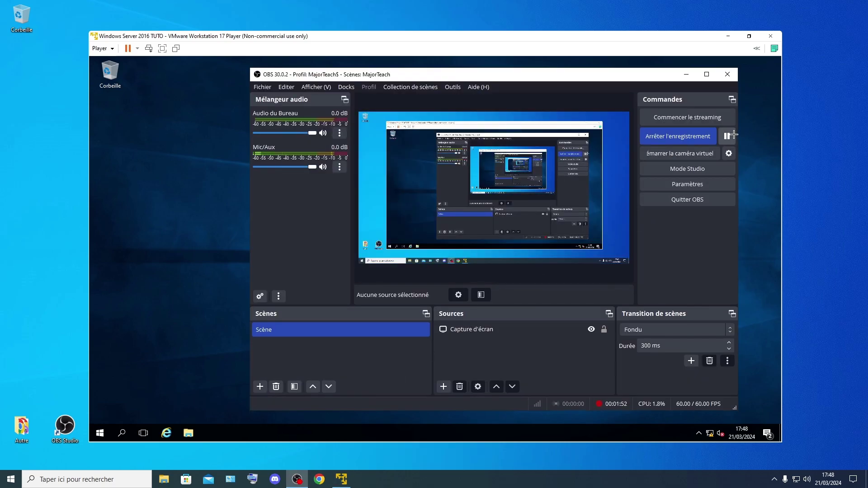
click(687, 74)
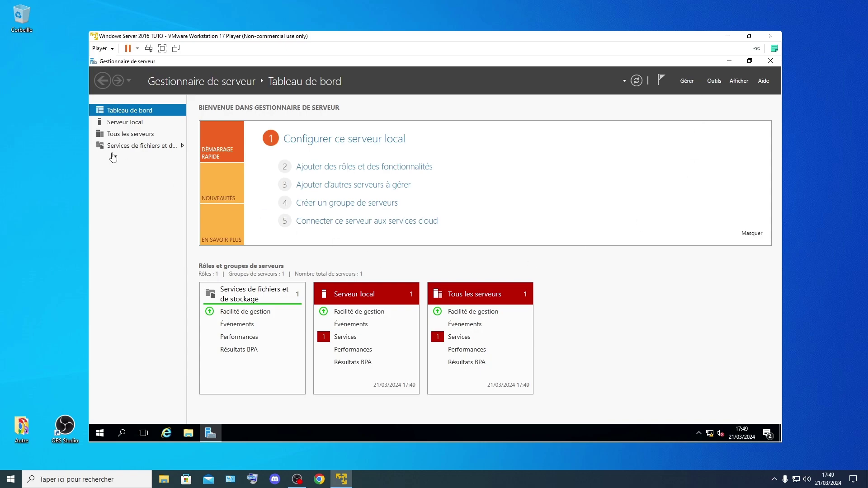
Step: Confirm the local server lists Ethernet0 at 192.168.2.2, then open the Gérer menu from the dashboard
key(Caps_Lock)
click(117, 122)
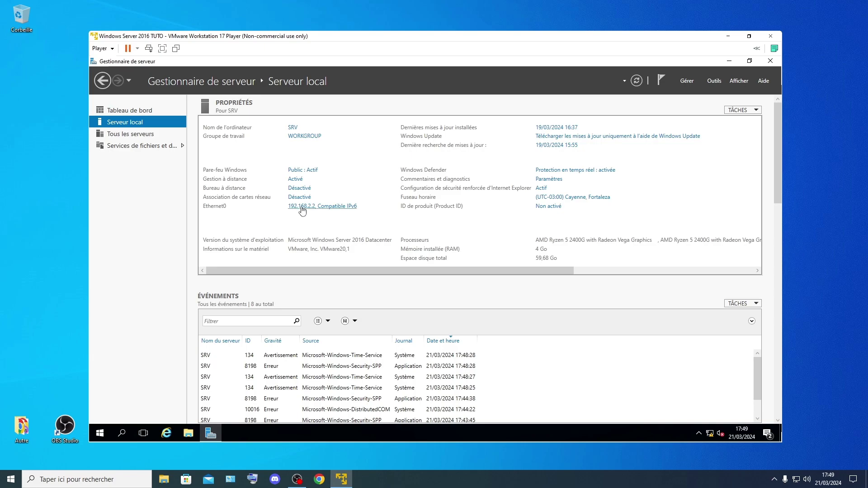
click(123, 111)
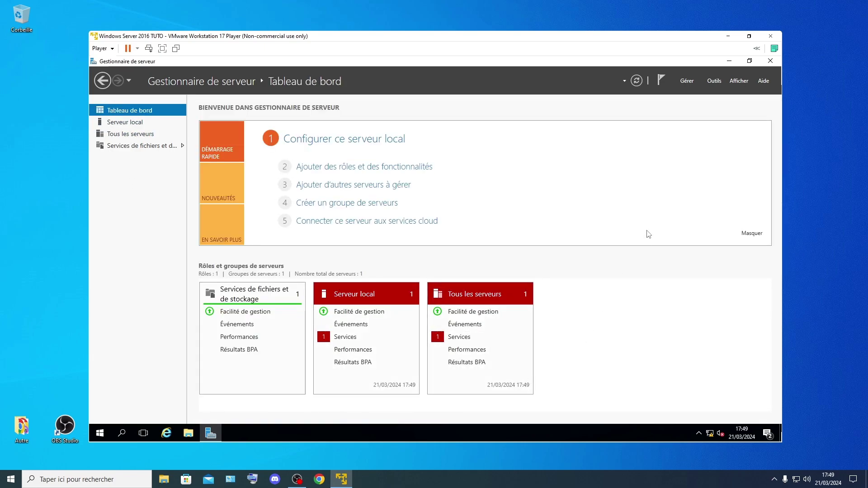
click(684, 81)
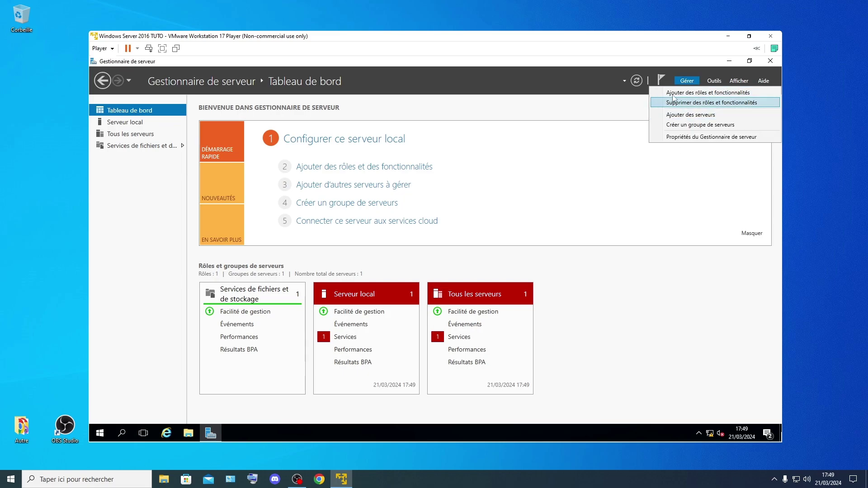
Step: Start the Add Roles and Features wizard as a role-based installation targeting server SRV
click(674, 94)
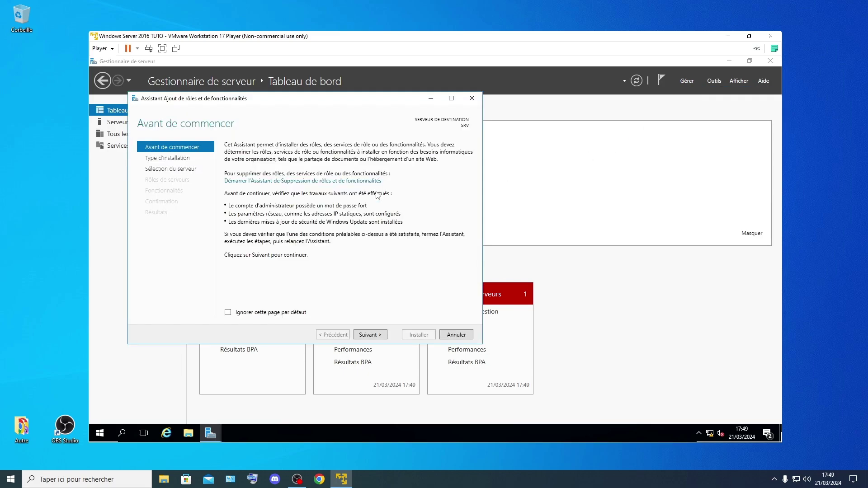
click(382, 335)
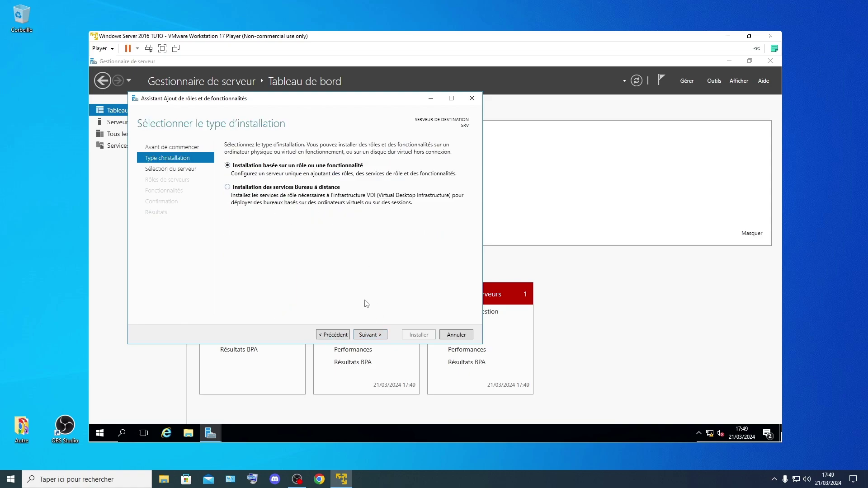
click(369, 335)
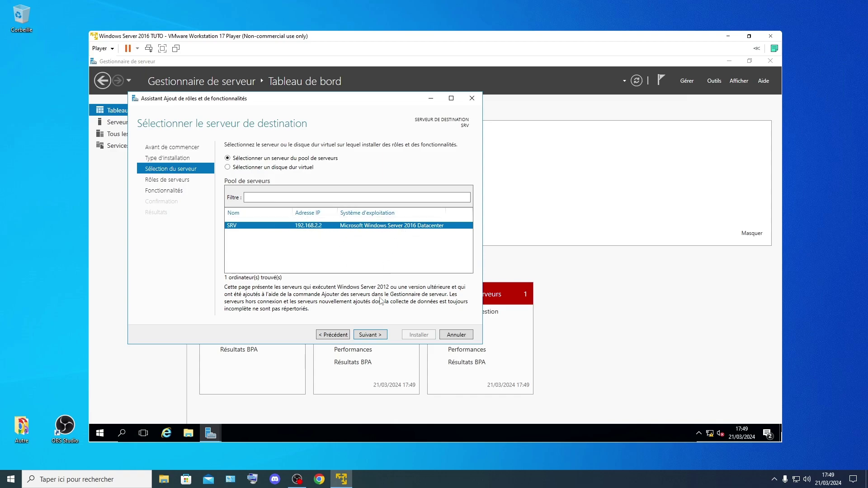
click(369, 335)
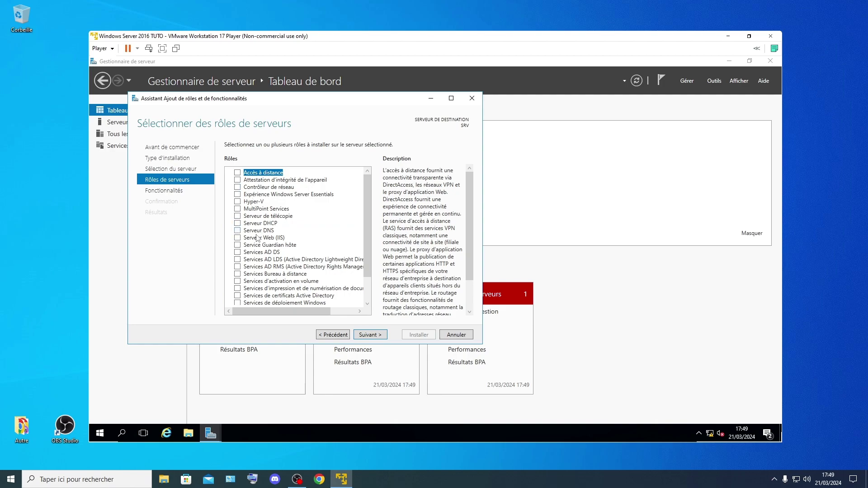
Step: Select the Serveur DHCP, Serveur DNS and AD DS roles with their required features
click(239, 224)
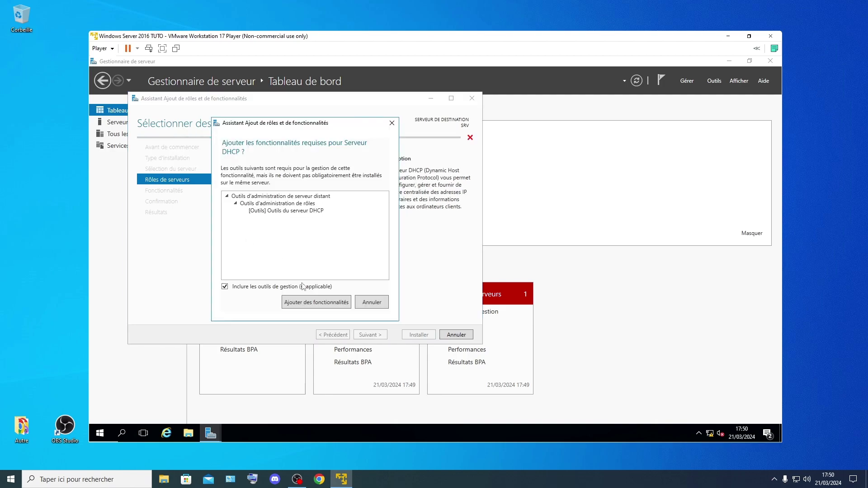
click(310, 303)
click(237, 231)
click(317, 303)
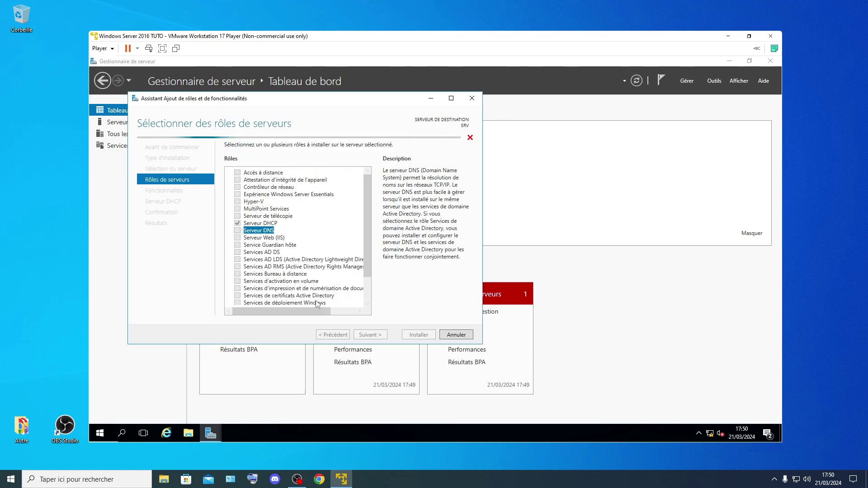
click(238, 253)
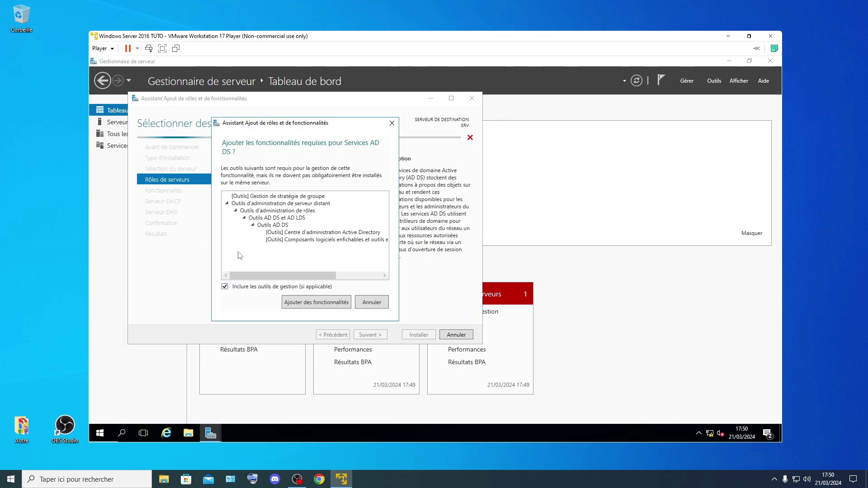
click(315, 303)
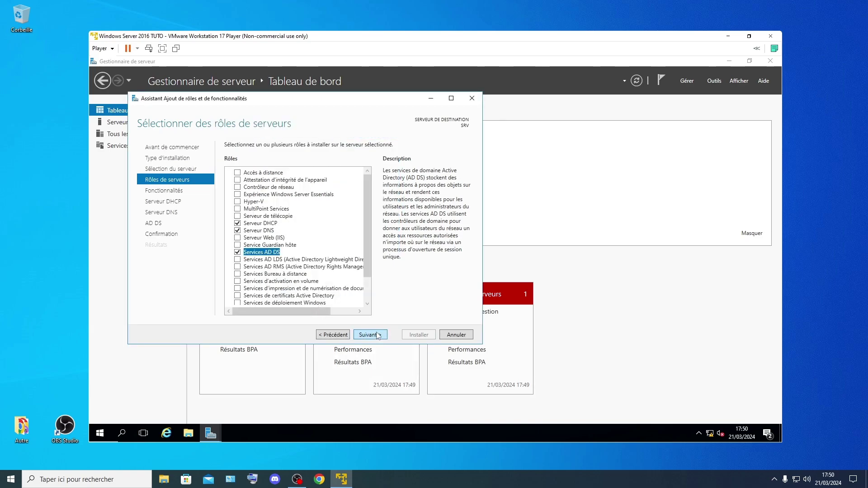
Step: Continue through the features, DHCP, DNS and AD DS pages and start the installation
click(378, 336)
click(378, 335)
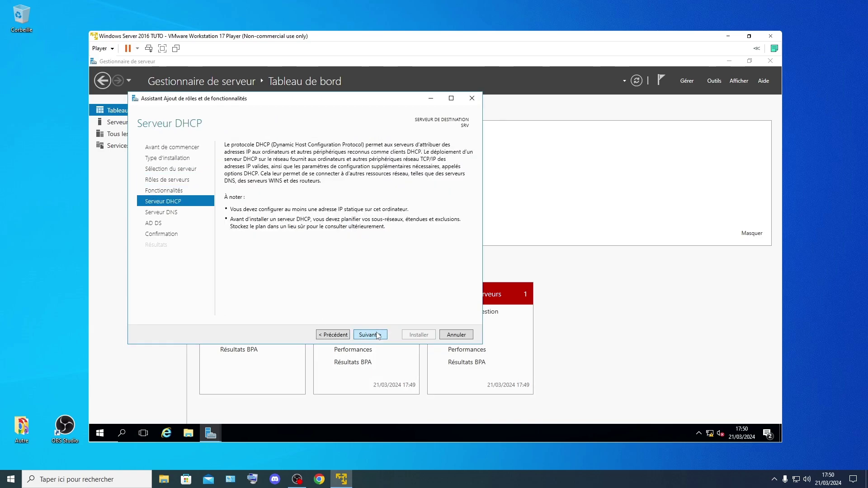
click(378, 336)
click(378, 335)
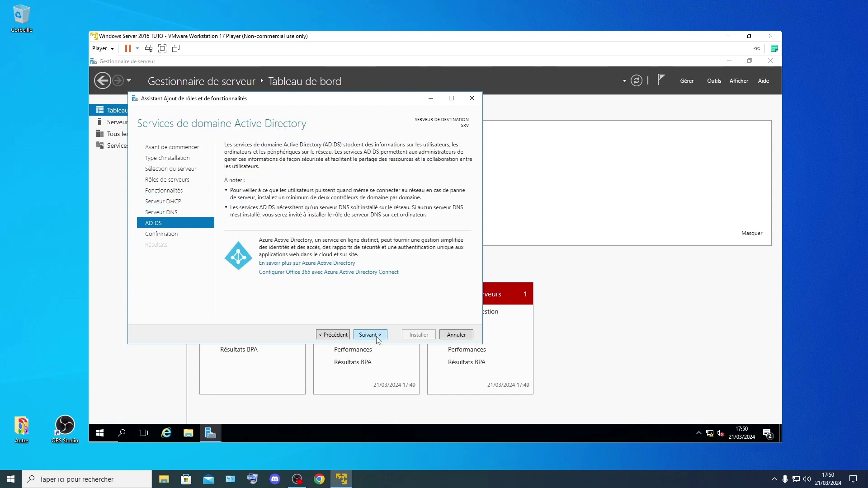
click(378, 336)
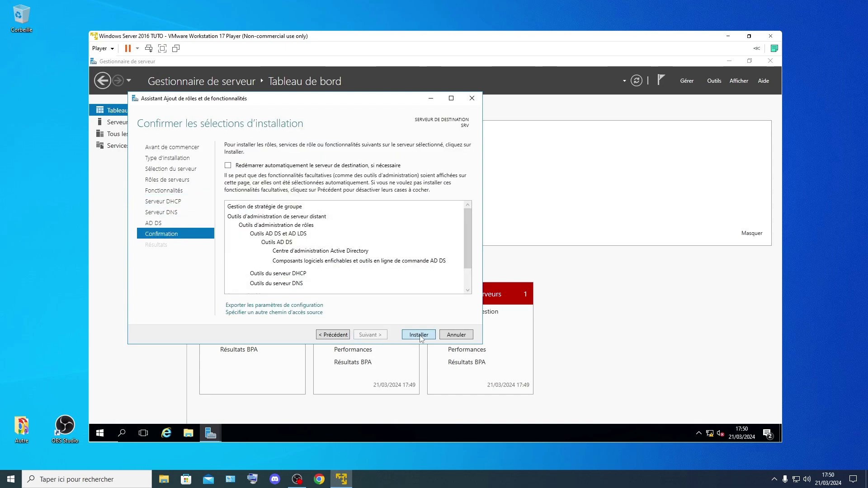
click(419, 336)
Step: Close the finished installation window and open the notifications showing the post-deployment tasks
key(Caps_Lock)
key(Caps_Lock)
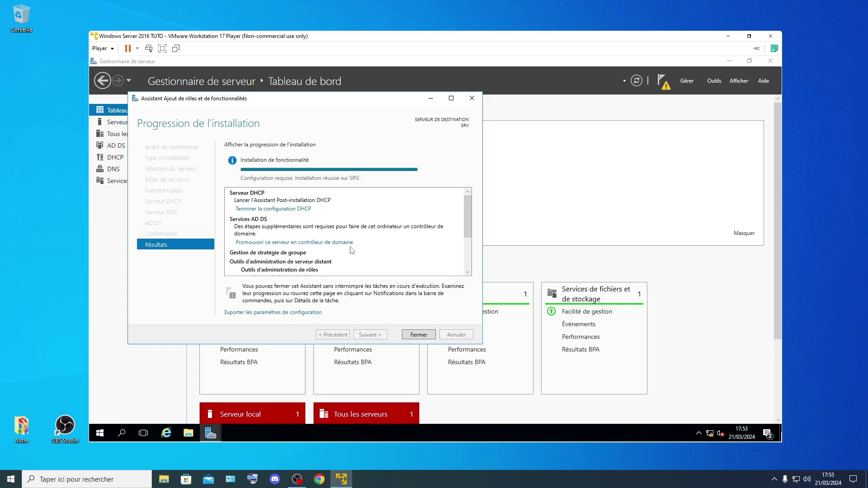
scroll(353, 258, down, 3)
click(419, 335)
scroll(437, 326, down, 3)
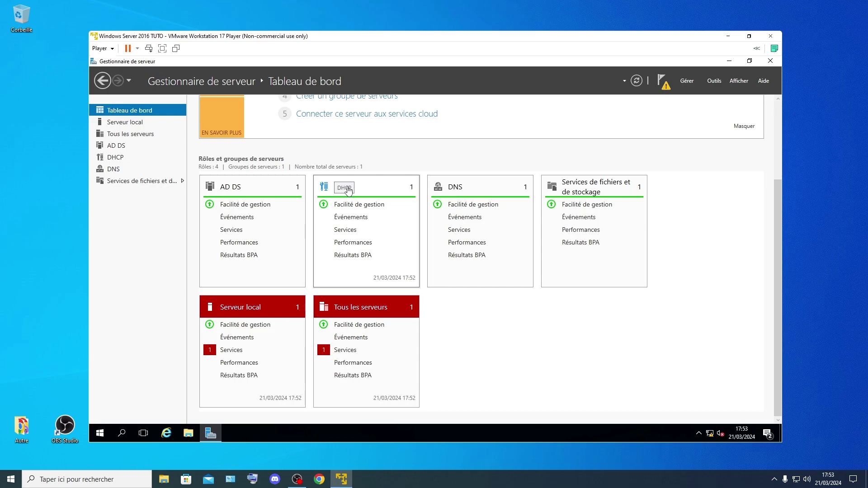
scroll(636, 244, up, 3)
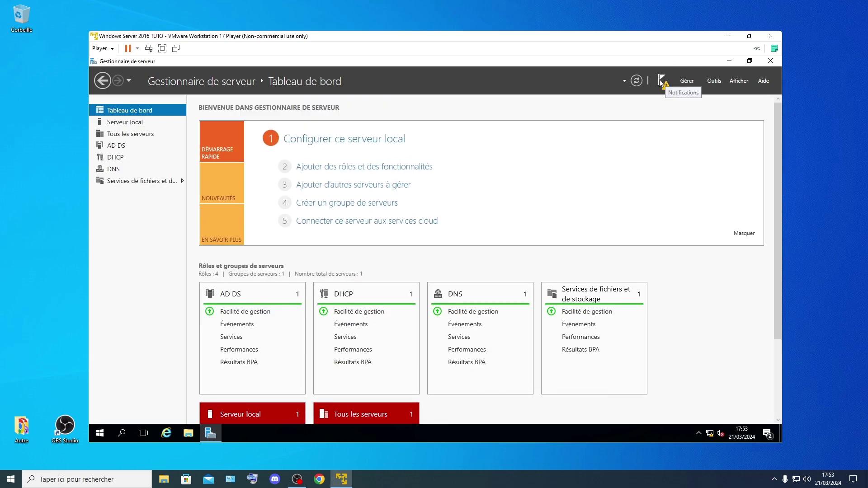
click(662, 80)
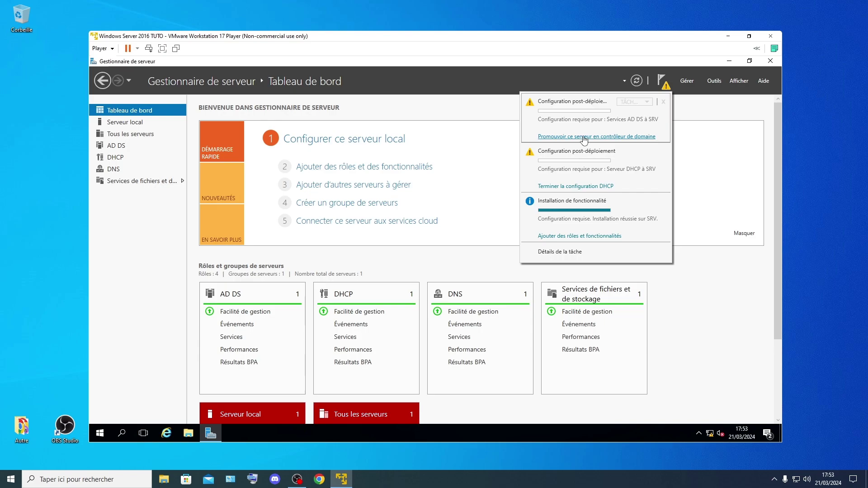
Step: Promote the server by adding a new forest with root domain name allan.LMG
click(584, 137)
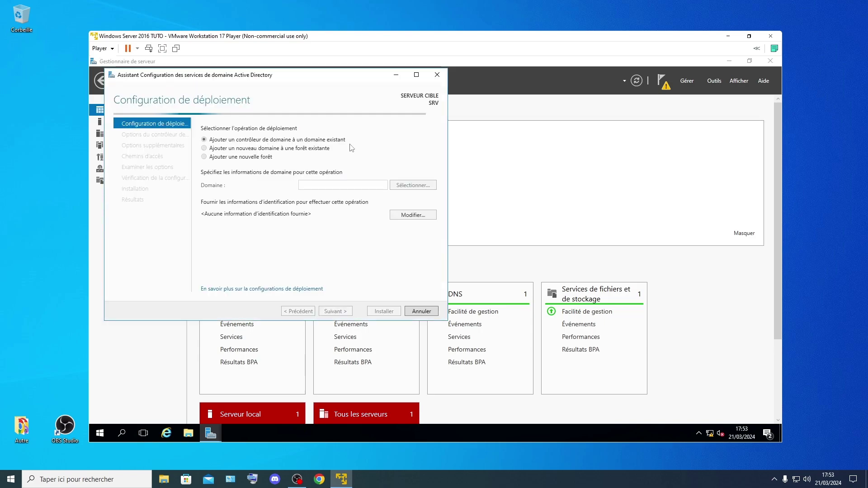
click(241, 158)
click(343, 185)
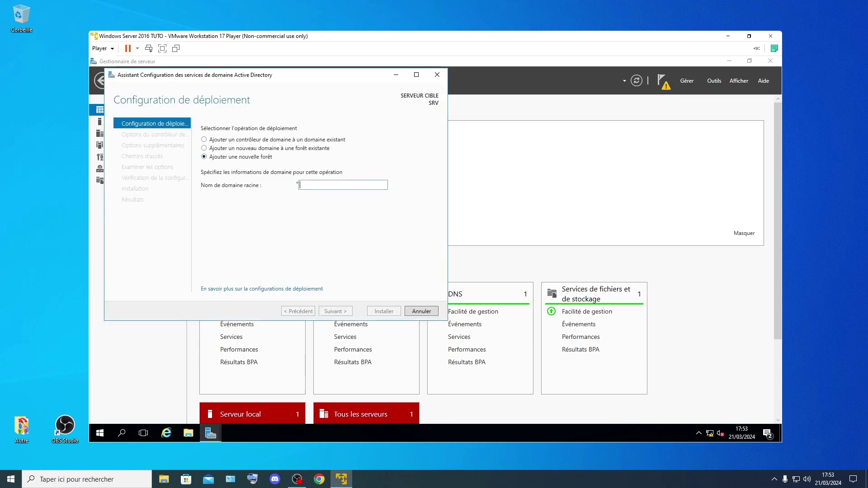
text(ALLA)
key(BackSpace)
key(BackSpace)
key(BackSpace)
key(BackSpace)
key(Caps_Lock)
text(allan)
key(Caps_Lock)
key(Caps_Lock)
text(.lmg)
key(Caps_Lock)
key(BackSpace)
key(BackSpace)
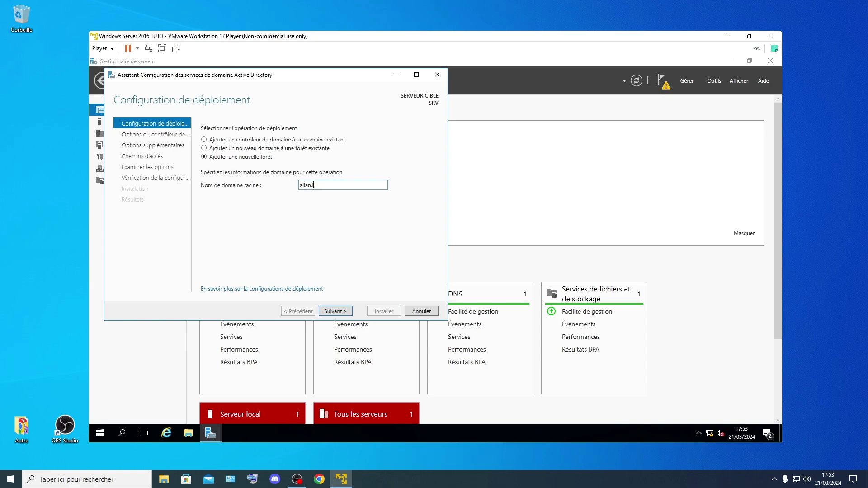
text(MG)
key(Caps_Lock)
click(335, 311)
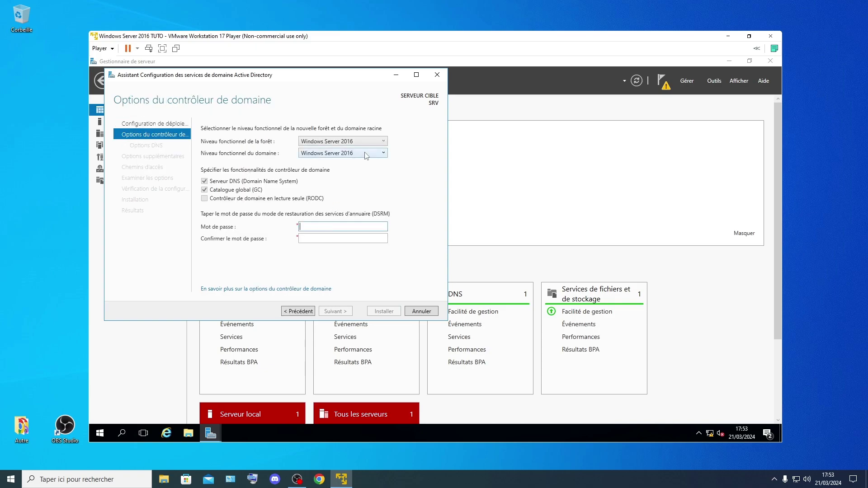
Step: Type the DSRM restore password in both password fields and accept the domain controller options
key(Caps_Lock)
key(Caps_Lock)
key(Caps_Lock)
key(Caps_Lock)
text(azer)
key(Caps_Lock)
text(TY1)
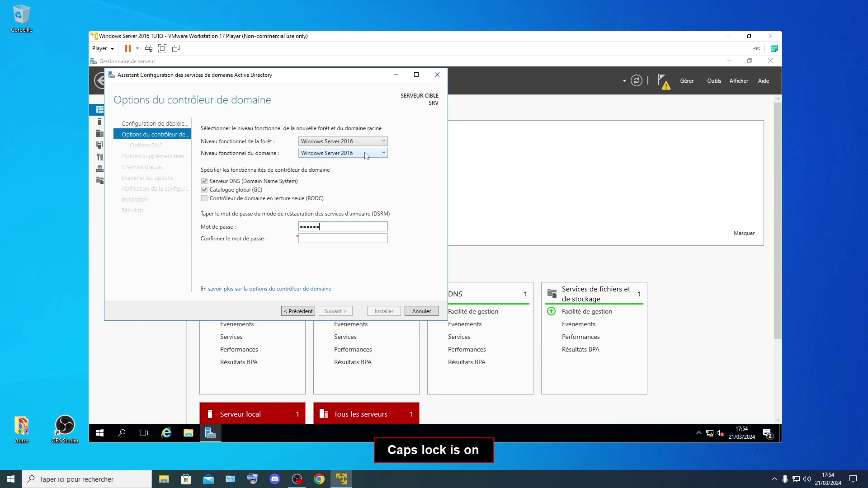
text(23)
key(Caps_Lock)
key(Tab)
key(Caps_Lock)
text(a)
key(Caps_Lock)
text(zer)
key(Caps_Lock)
text(TY12)
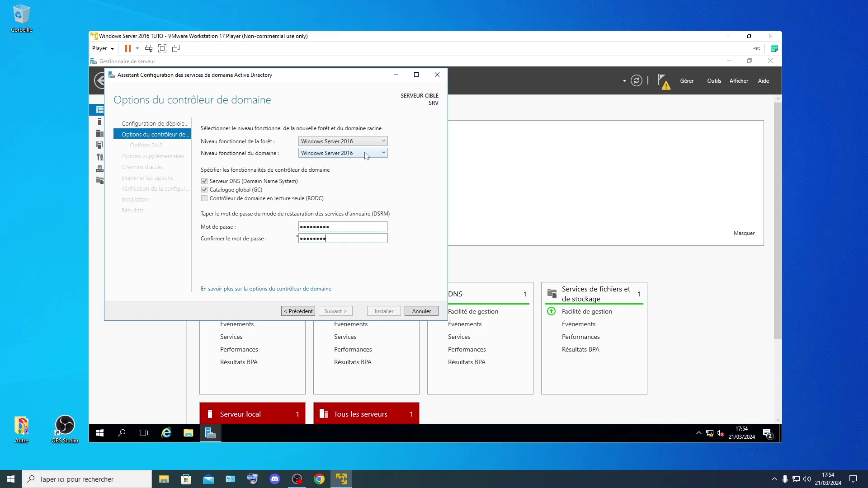
text(3)
key(Caps_Lock)
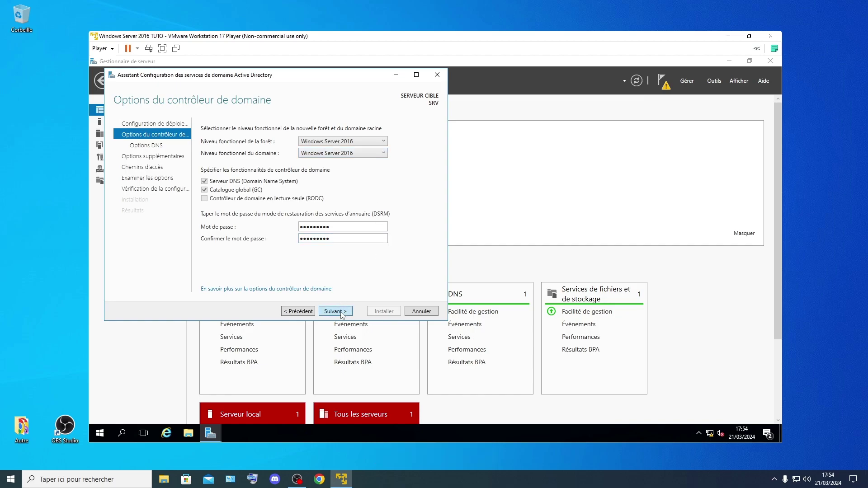
click(341, 312)
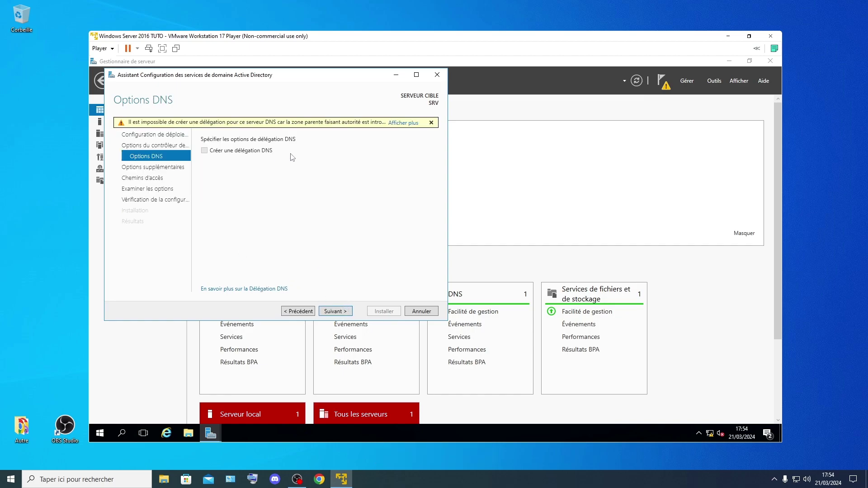
Step: Accept the DNS options, NetBIOS name ALLAN and default folders, review them, and run the prerequisite checks
click(351, 311)
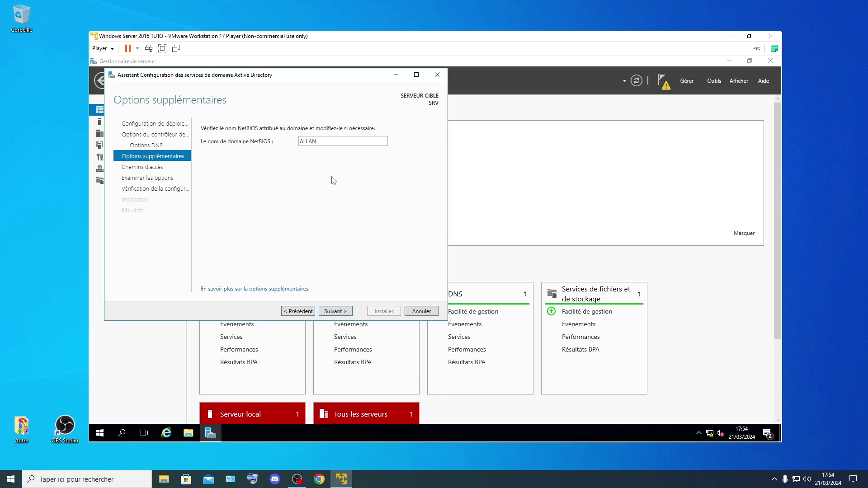
click(337, 312)
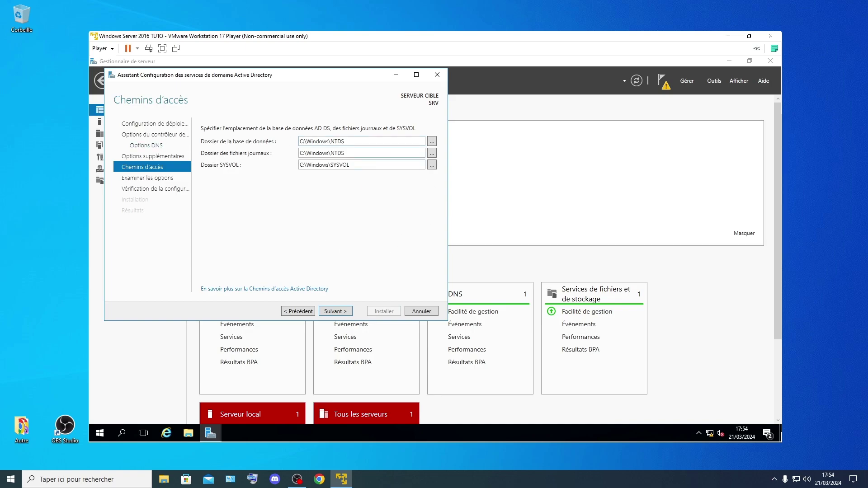
click(336, 311)
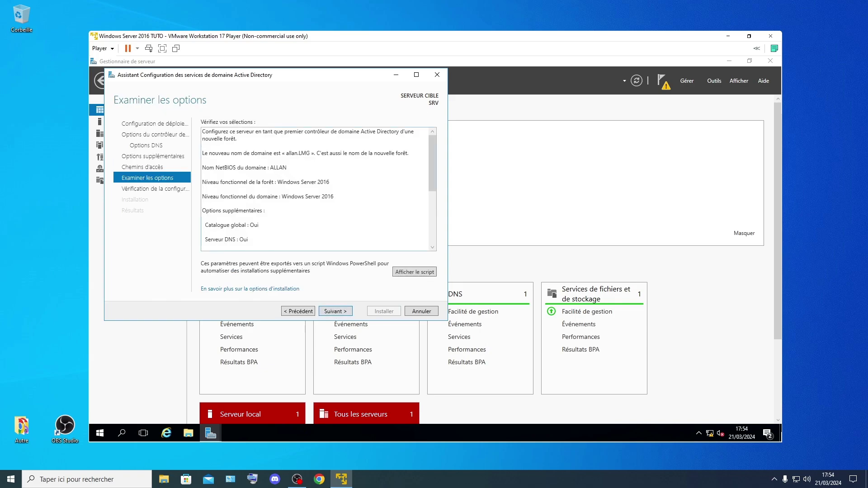
drag(433, 151, 433, 207)
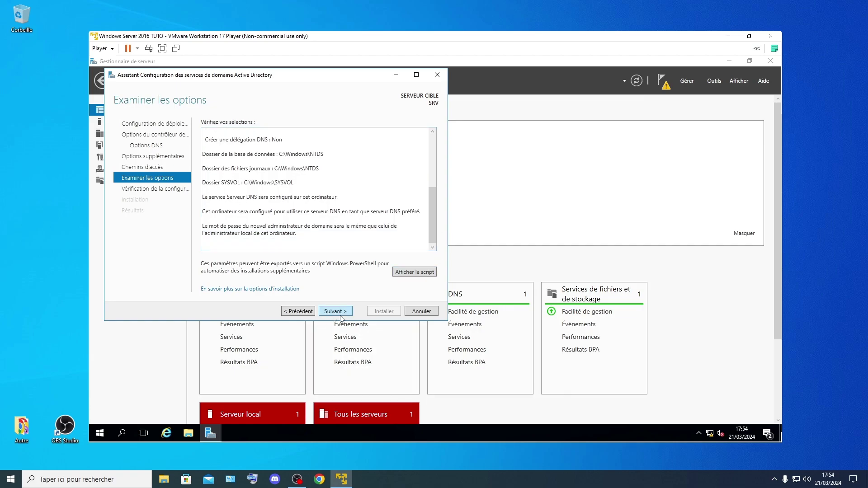
click(339, 315)
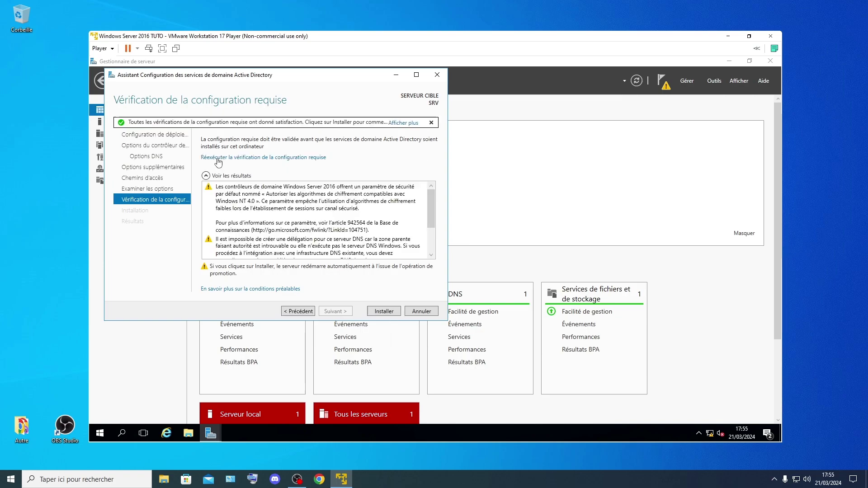
scroll(274, 229, down, 2)
scroll(274, 230, down, 1)
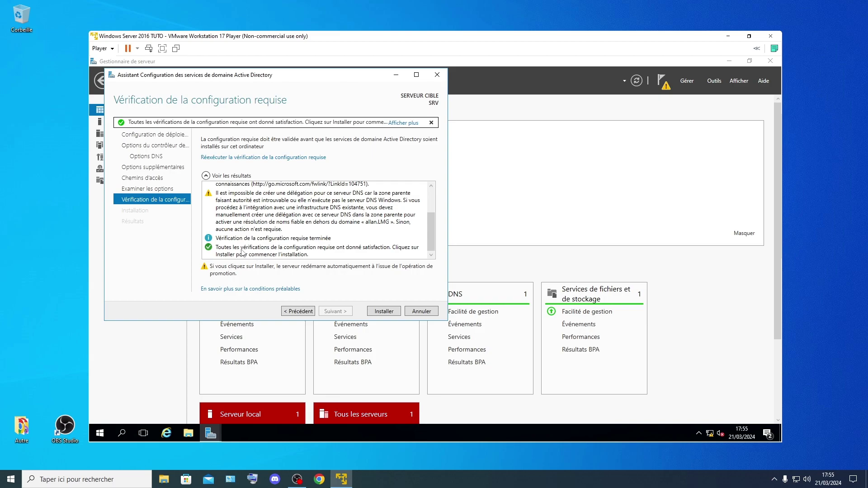
scroll(328, 235, up, 2)
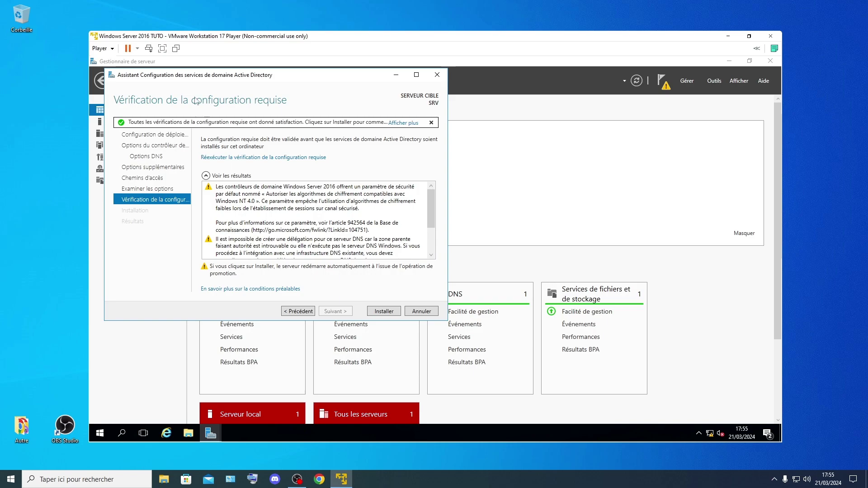
click(149, 48)
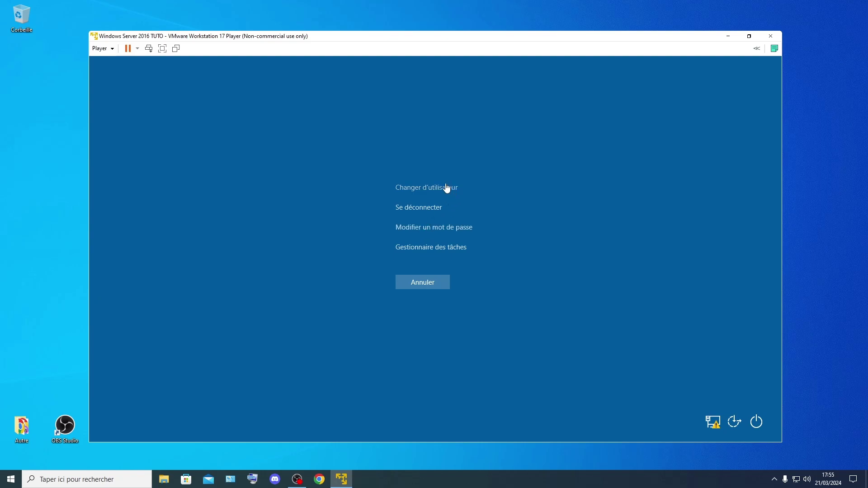
key(Escape)
drag(430, 211, 430, 231)
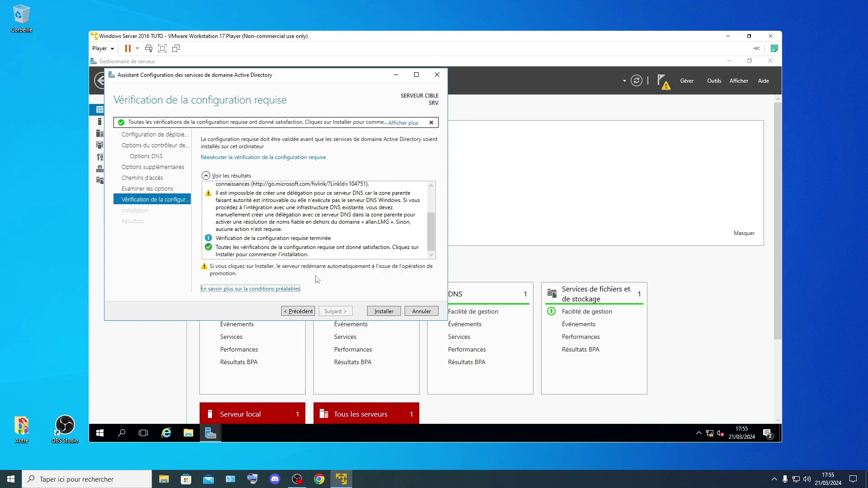
Step: Install the domain controller promotion and let the server reboot to the domain sign-in screen
click(384, 311)
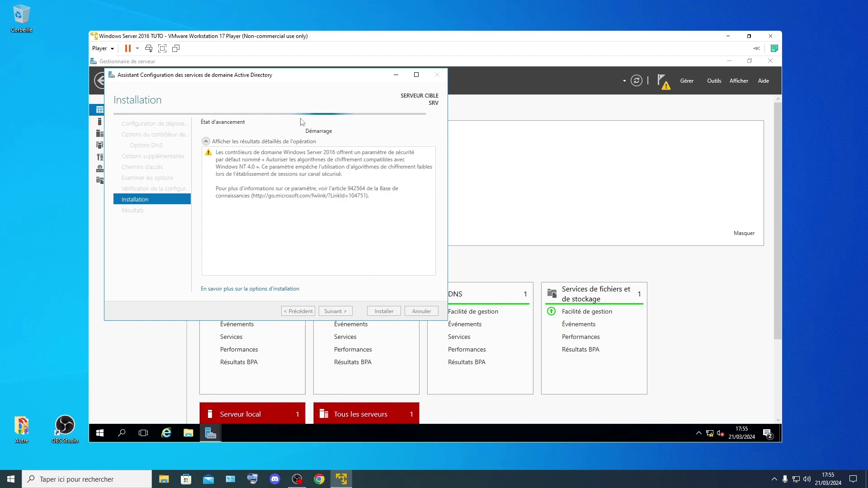
click(297, 478)
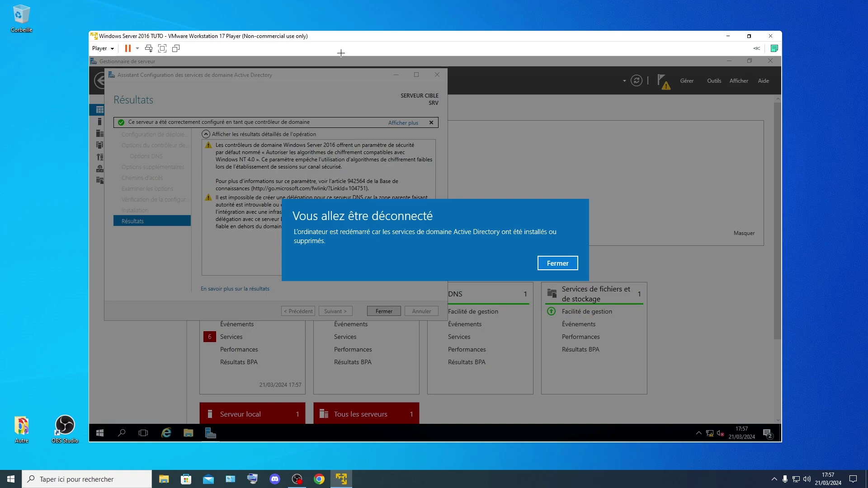
click(557, 263)
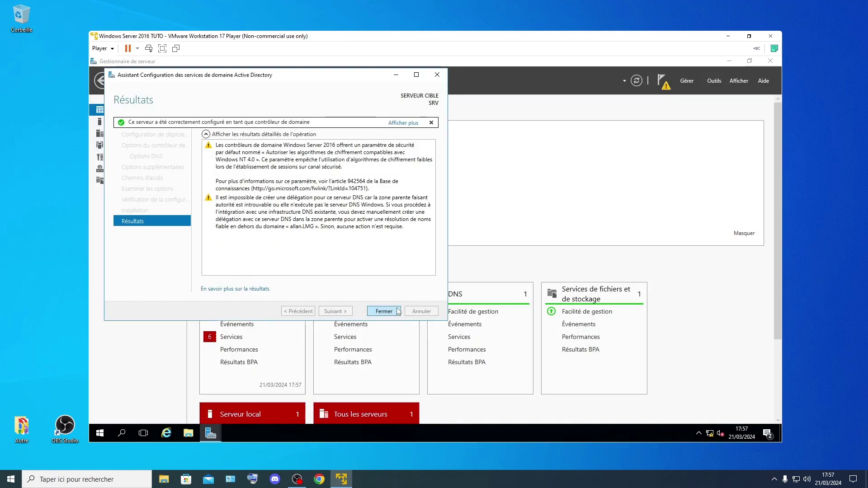
click(384, 312)
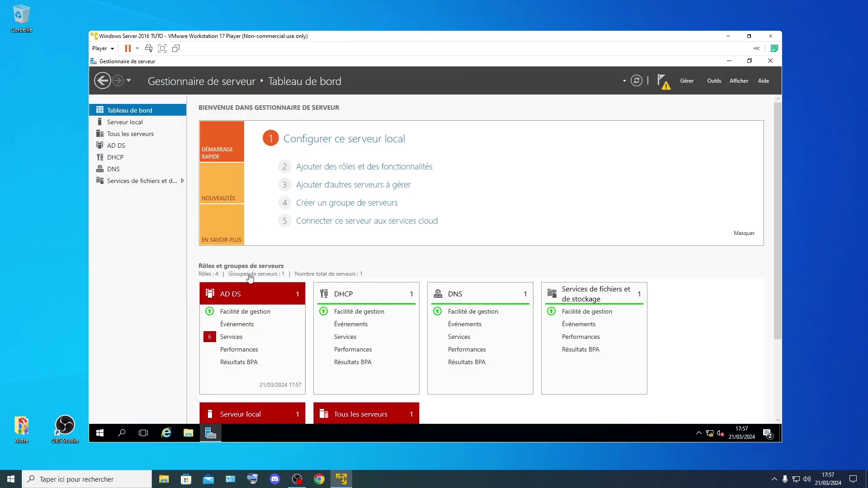
scroll(250, 278, down, 3)
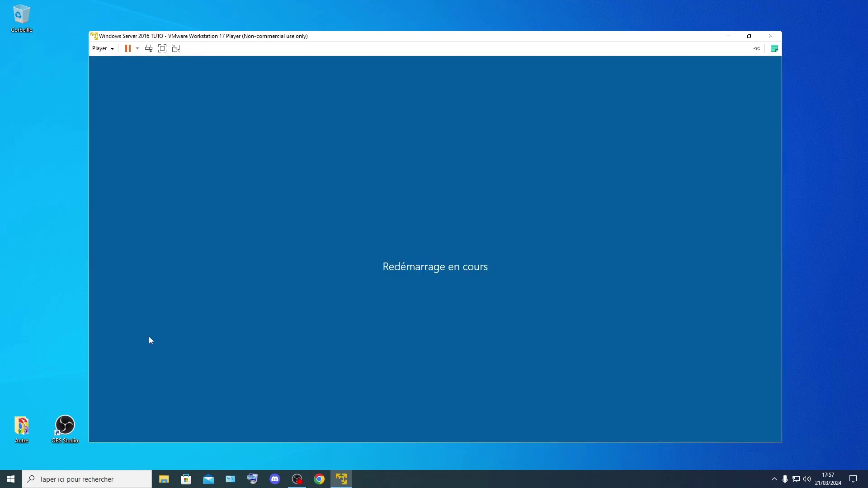
click(297, 479)
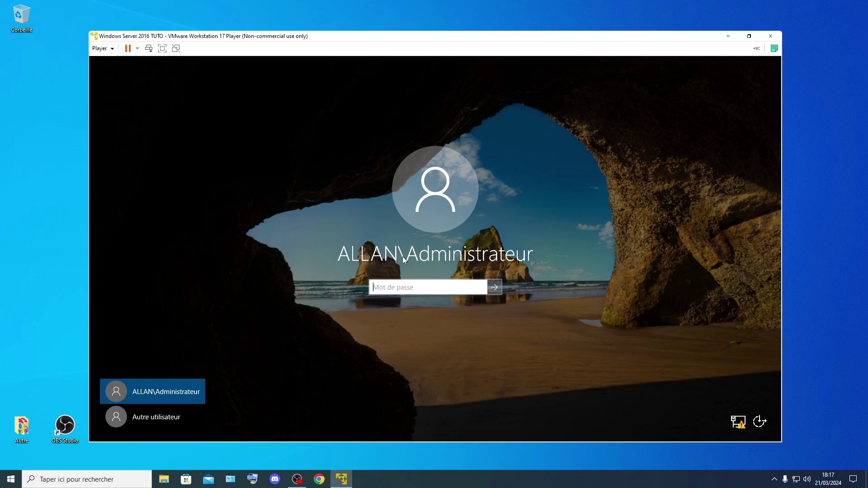
Step: Sign in as the domain administrator with the account password and wait for Server Manager
key(Caps_Lock)
text(A)
key(Caps_Lock)
text(zert)
key(Caps_Lock)
text(12)
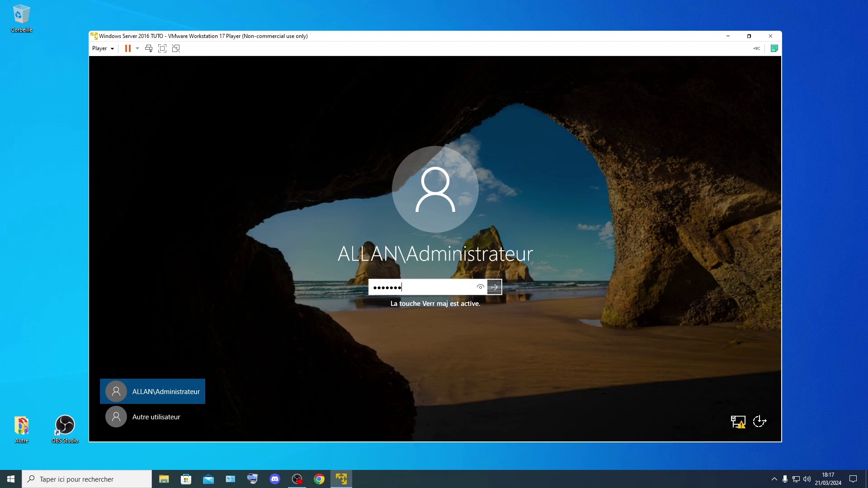
key(Caps_Lock)
key(Return)
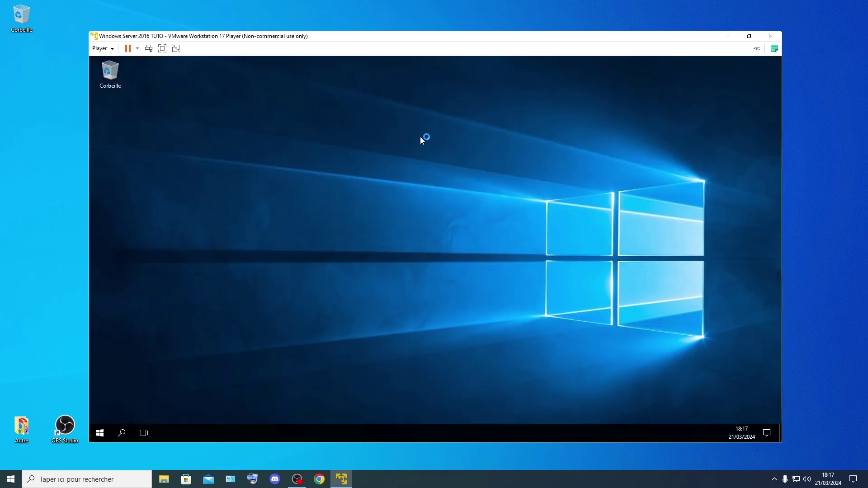
right_click(422, 127)
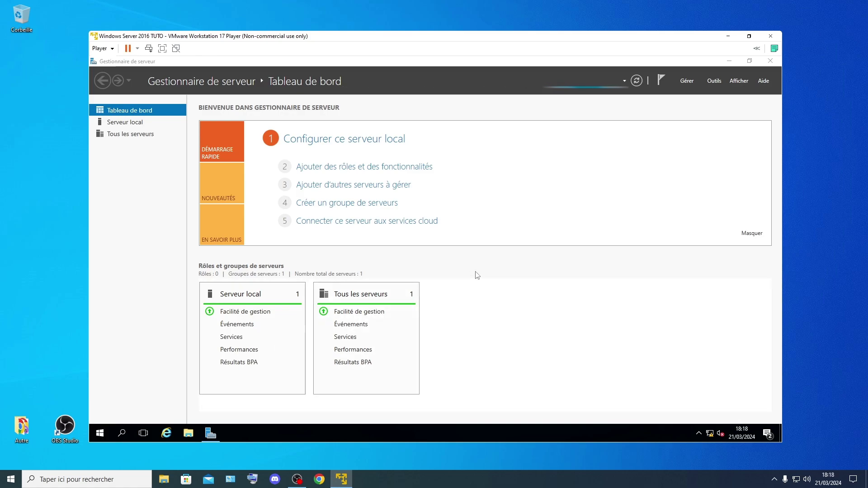
key(super+r)
Step: Set Ethernet0's IPv4 preferred DNS server to 192.168.2.2 through ncpa.cpl, keeping static 192.168.2.2/255.255.255.0
click(212, 409)
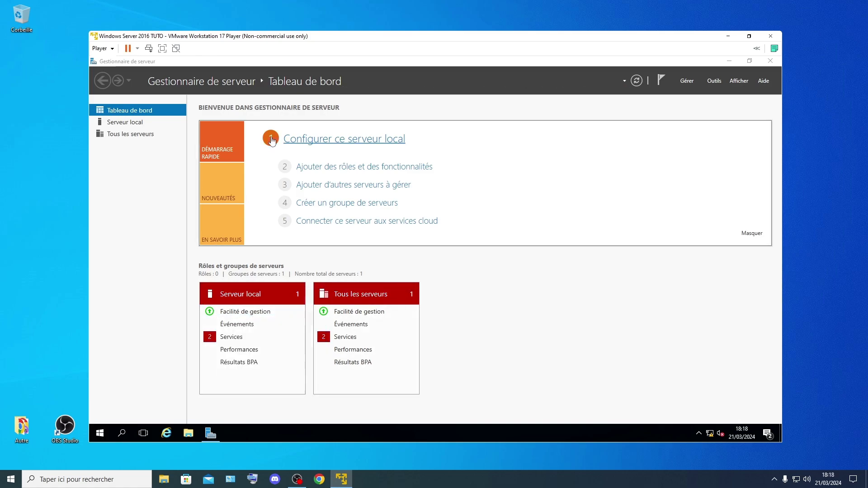
click(266, 176)
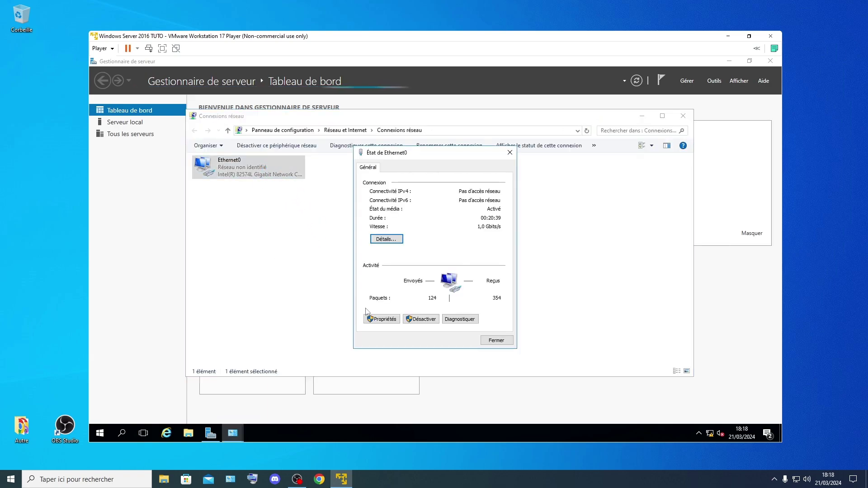
click(381, 320)
click(462, 258)
double_click(463, 257)
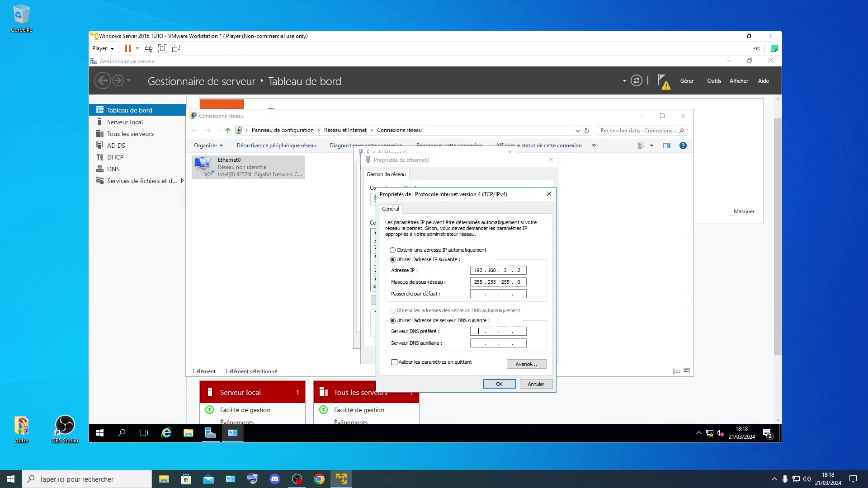
key(Caps_Lock)
text(192)
click(498, 384)
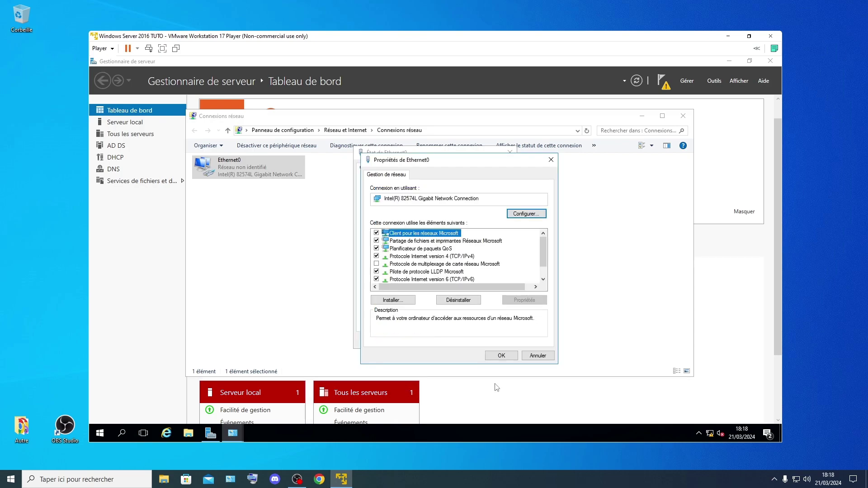
click(499, 355)
click(497, 343)
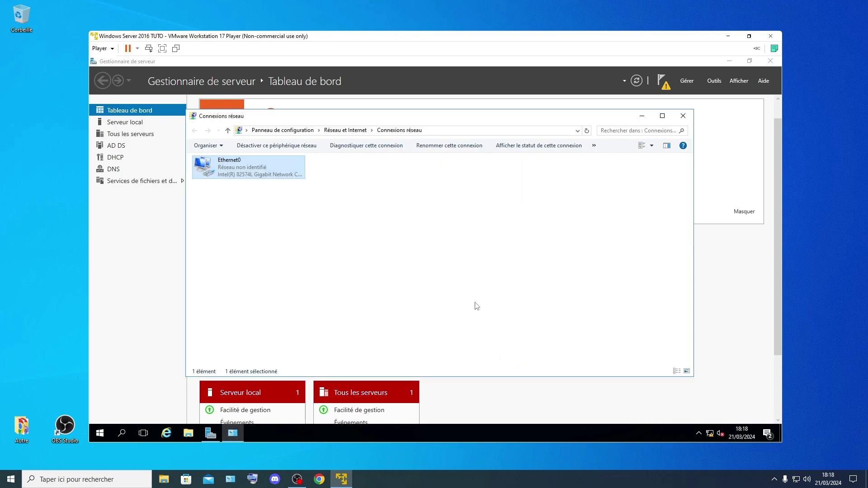
right_click(451, 240)
key(Escape)
Step: Close Network Connections and review the stopped MapsBroker and OneSyncSvc services in the all-servers tile
click(683, 116)
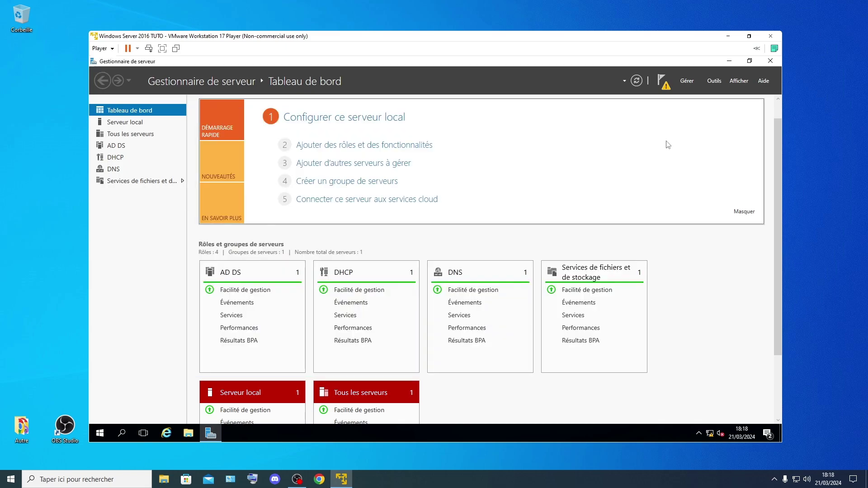
scroll(416, 301, down, 1)
scroll(416, 301, down, 1)
click(346, 350)
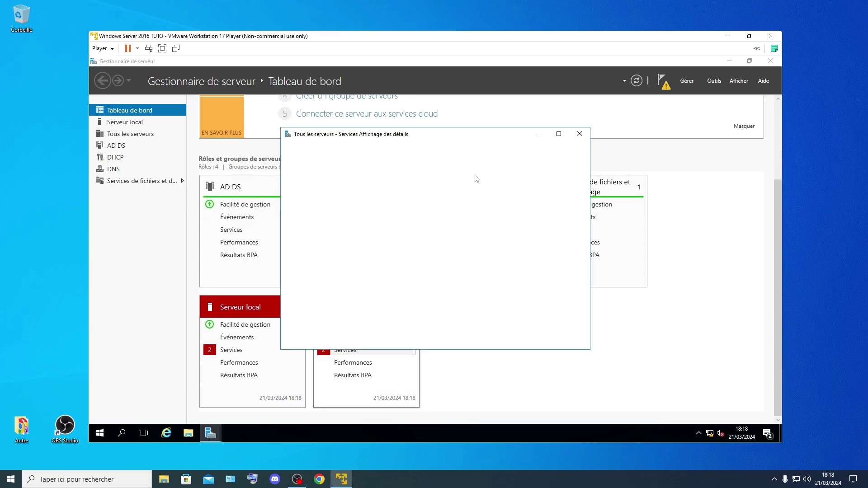
right_click(392, 227)
click(394, 237)
right_click(394, 239)
click(411, 249)
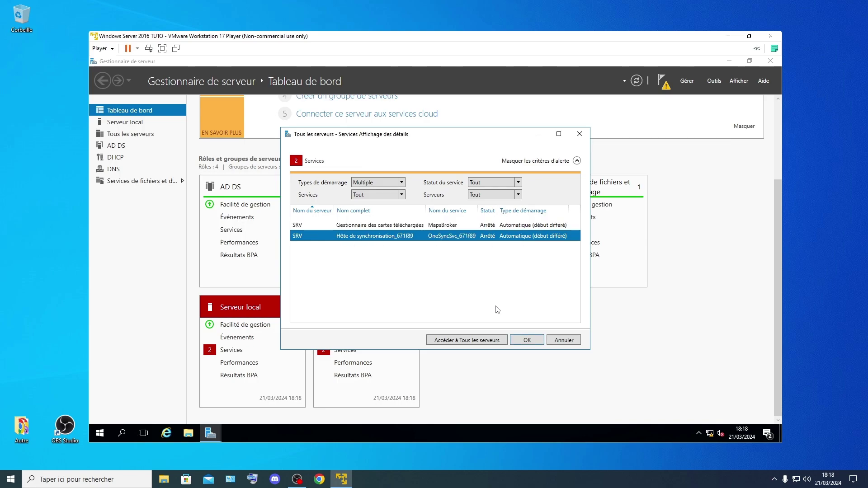
click(528, 340)
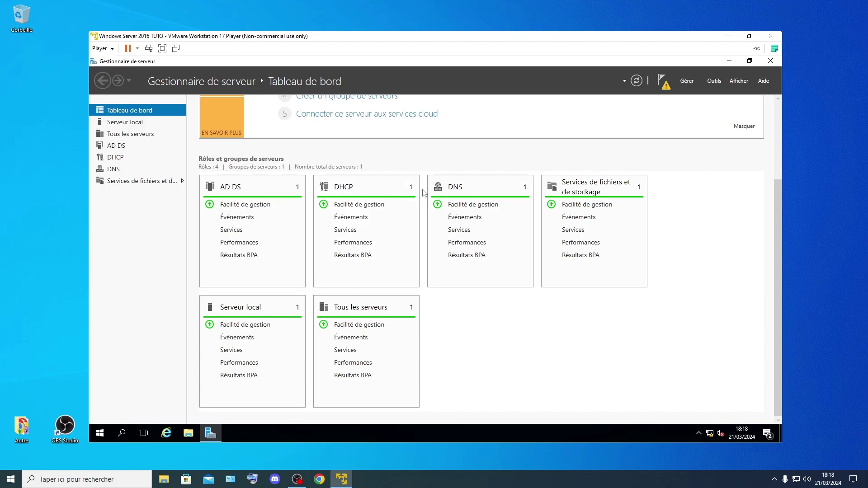
Step: Run the DHCP post-installation configuration to authorize the server with administrator credentials
click(662, 85)
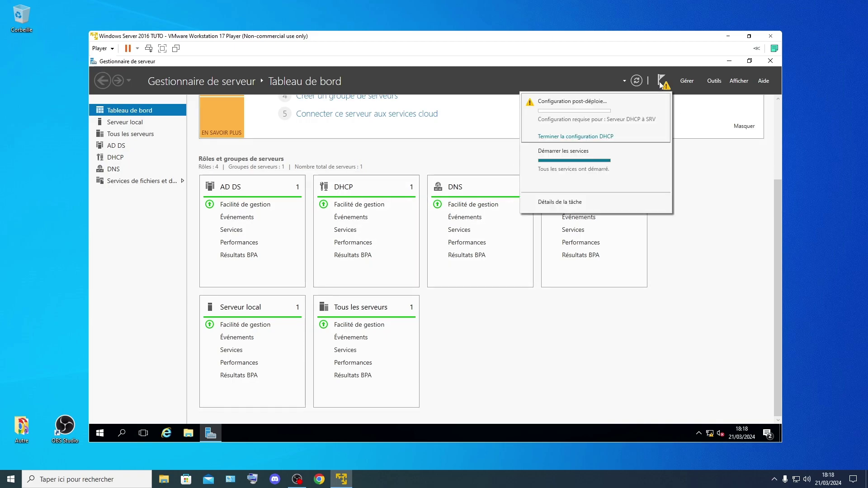
click(606, 136)
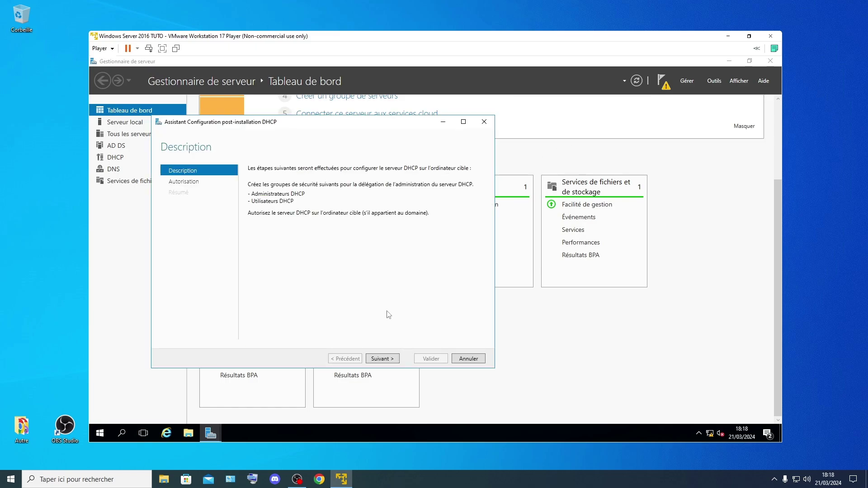
click(390, 360)
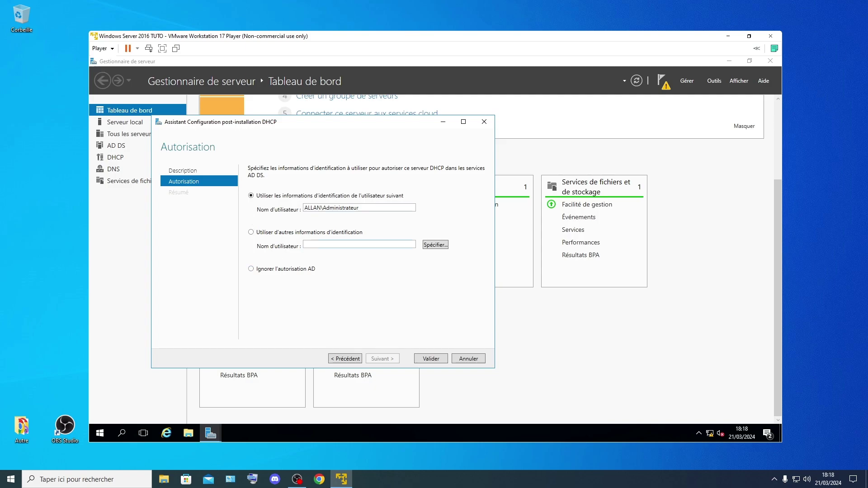
click(432, 360)
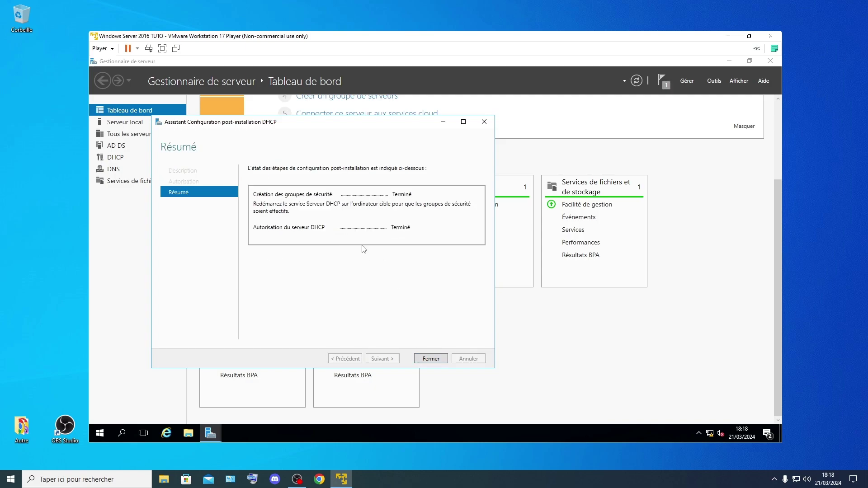
click(431, 359)
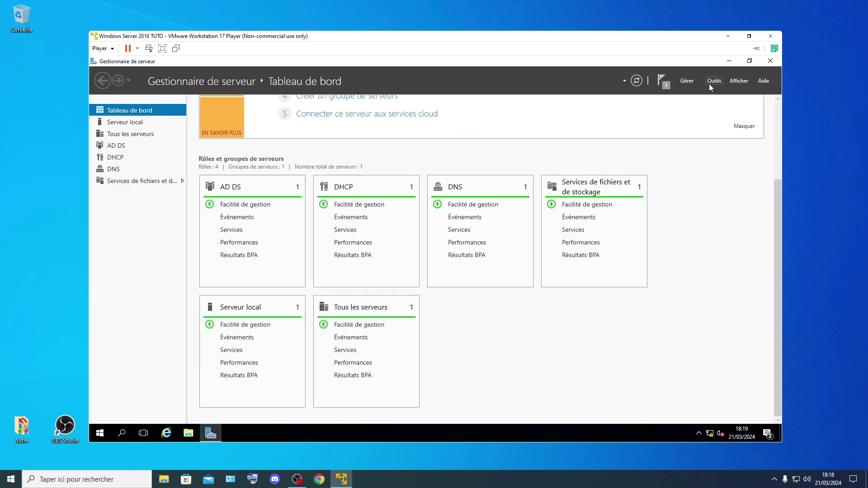
Step: Dismiss the completed DHCP notification and launch the DHCP console from Outils
click(665, 82)
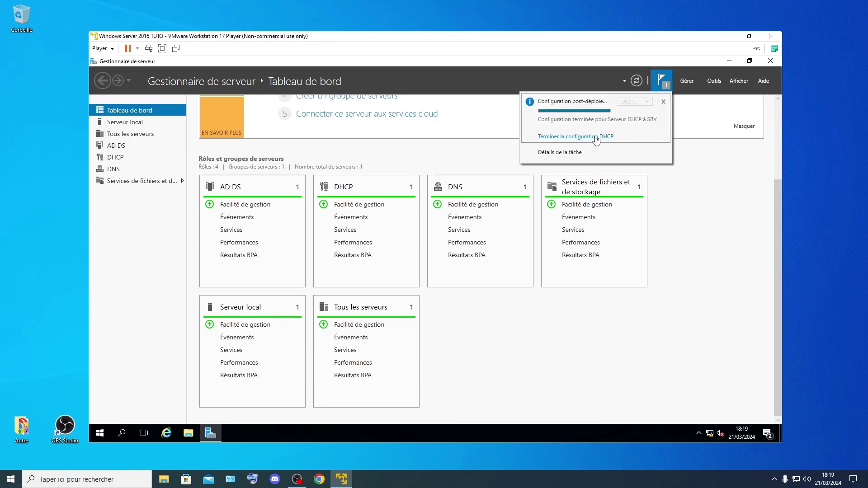
click(664, 102)
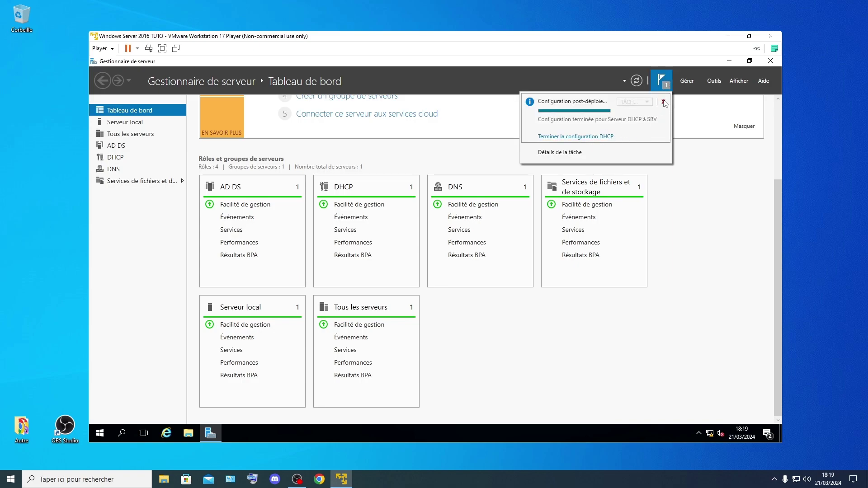
click(714, 81)
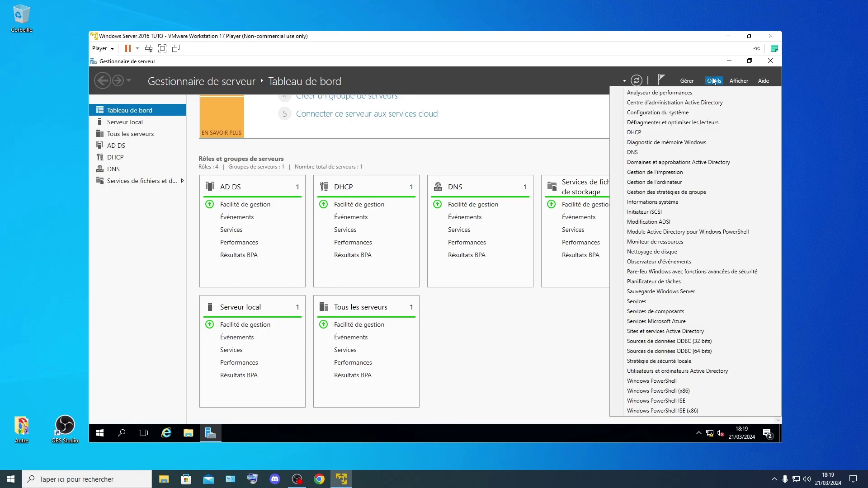
click(633, 133)
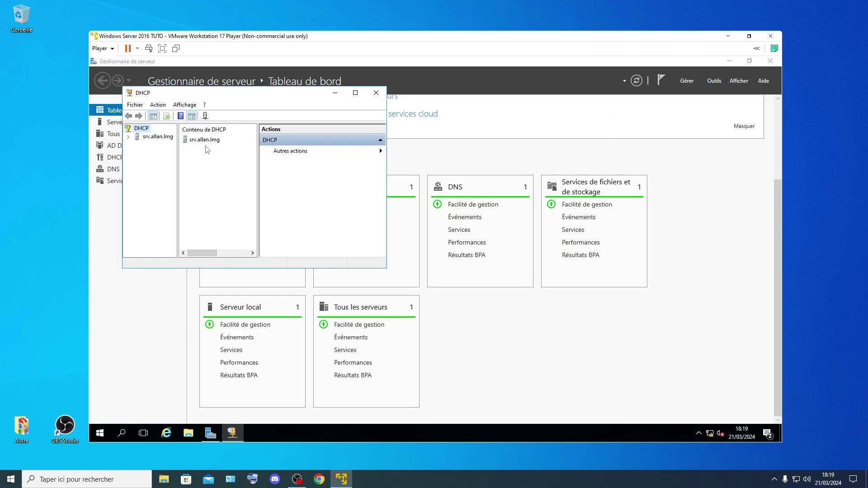
Step: Enlarge the DHCP console, expand srv.allan.lmg > IPv4 and start a new scope
drag(385, 270, 644, 374)
drag(178, 169, 233, 170)
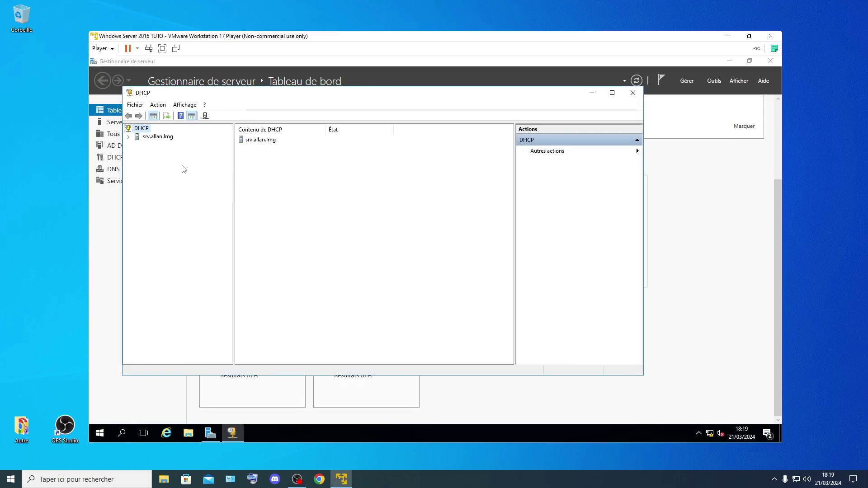
click(128, 138)
double_click(156, 144)
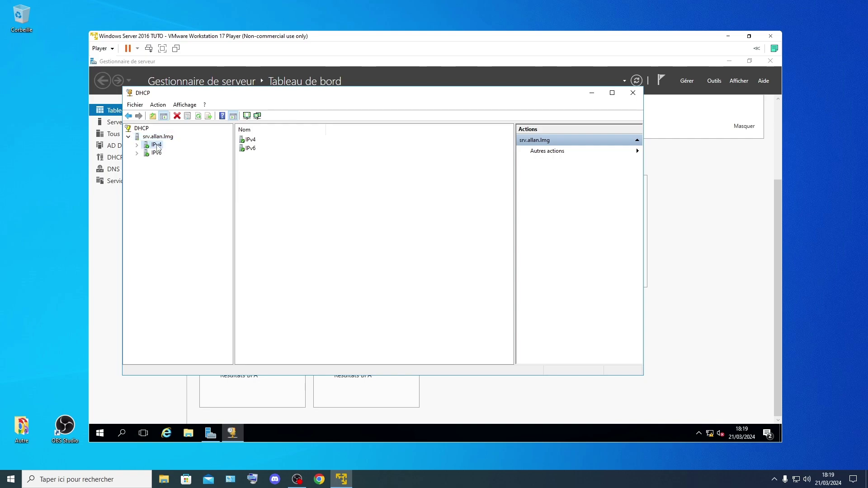
right_click(155, 144)
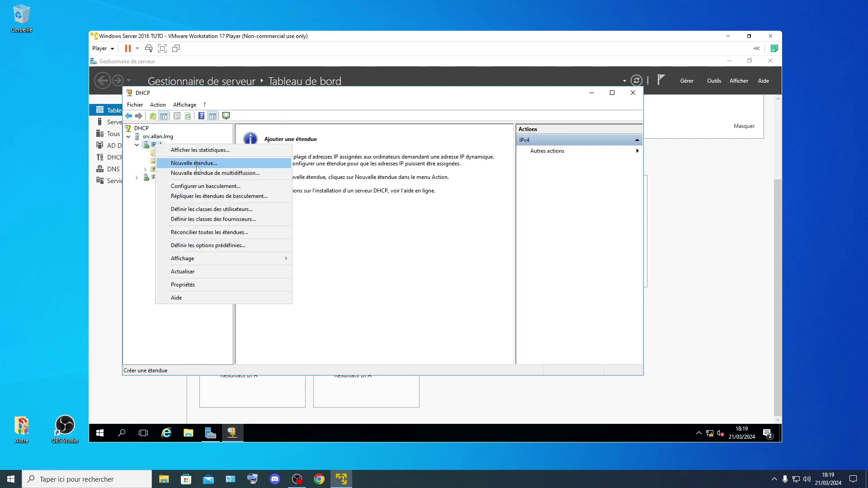
click(194, 163)
Step: Name the new scope dedsec_serv
click(439, 320)
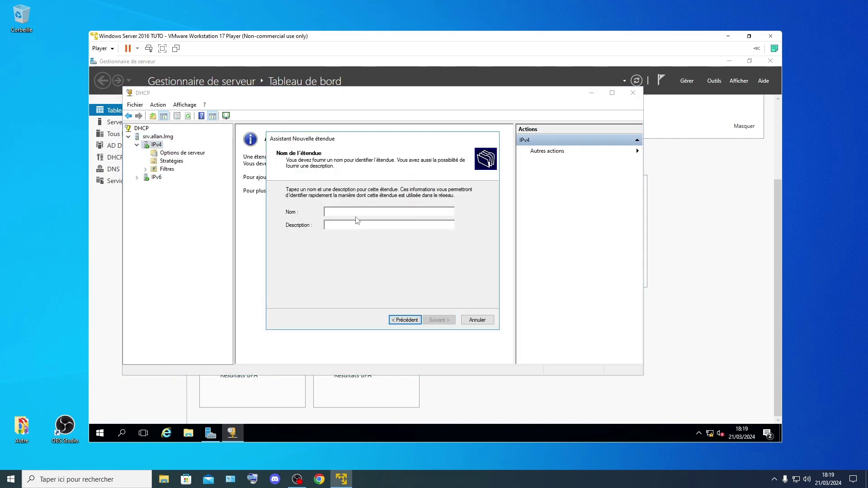
key(Caps_Lock)
key(Caps_Lock)
text(des)
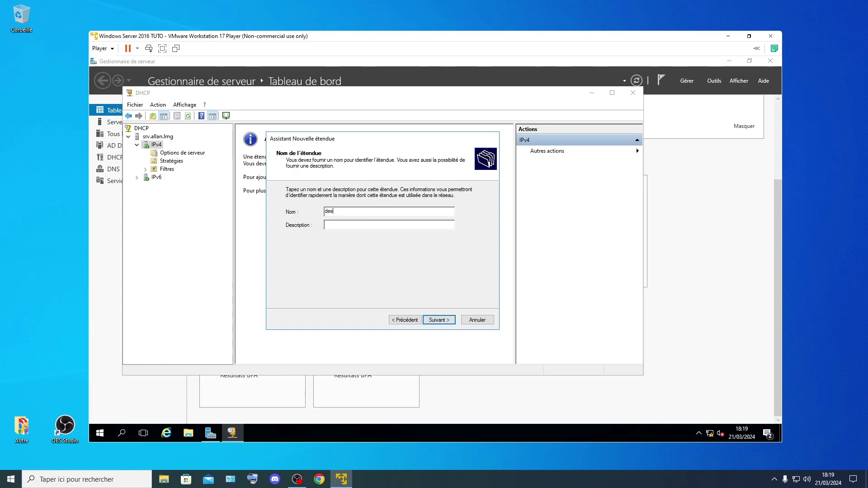
key(BackSpace)
key(BackSpace)
text(ded)
click(440, 320)
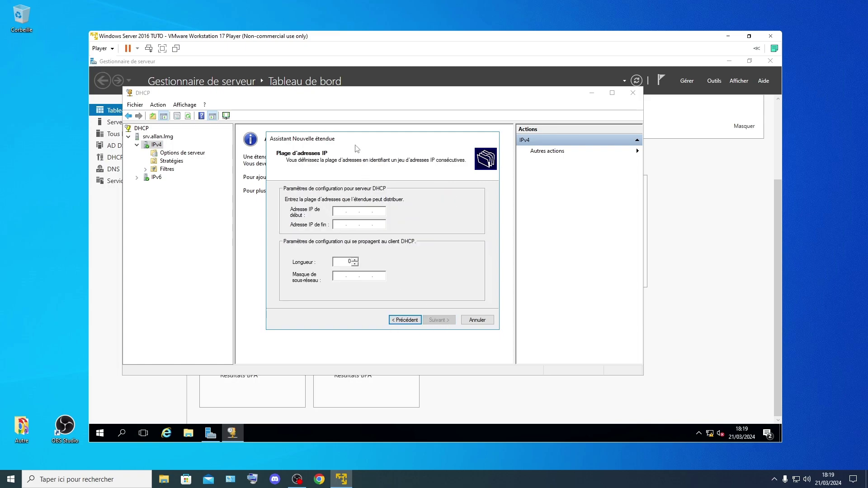
Step: Enter start address 192.168.2.50 and a 192.168.2.x end address, keeping mask 255.255.255.0
key(Caps_Lock)
text(1)
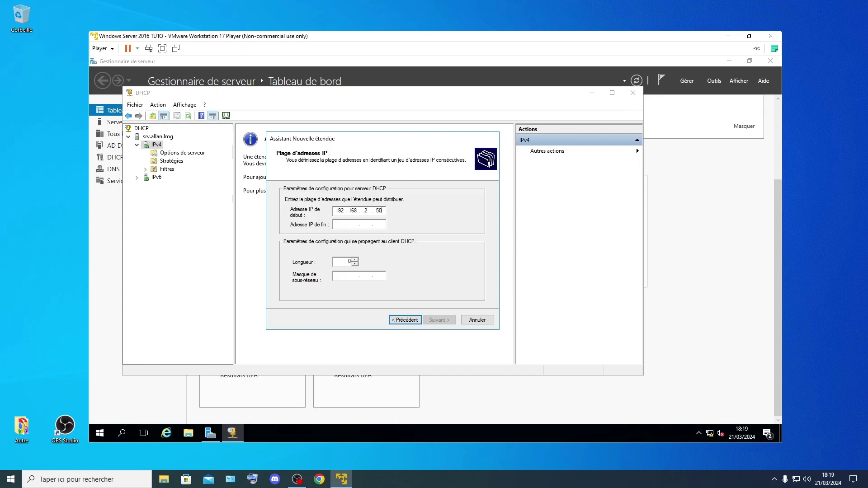
text(92.168.2.50)
key(Tab)
text(192 . )
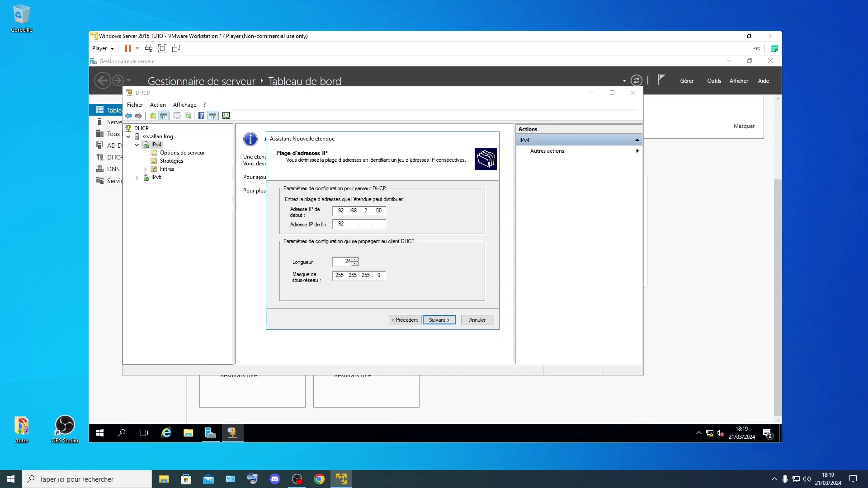
text(168)
key(Tab)
click(371, 223)
text(2 . 100)
click(449, 320)
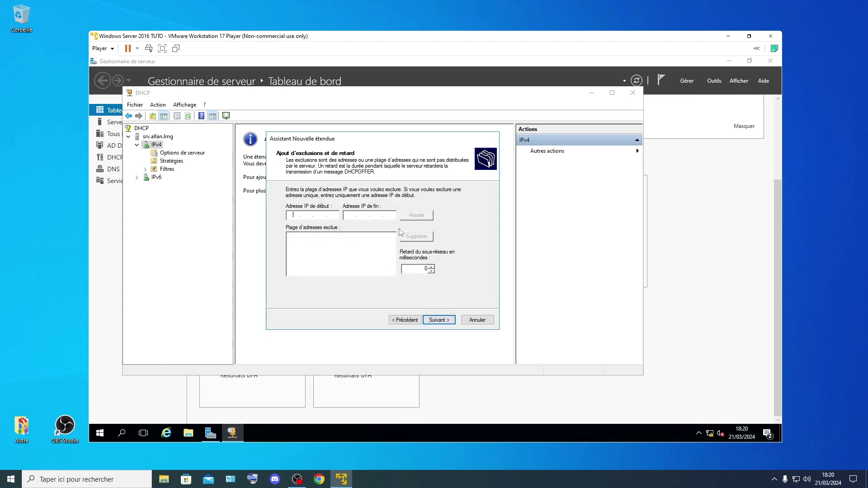
Step: Skip exclusions, gateway and WINS, keep default lease, accept DNS allan.LMG/192.168.2.2, and activate the scope
click(440, 319)
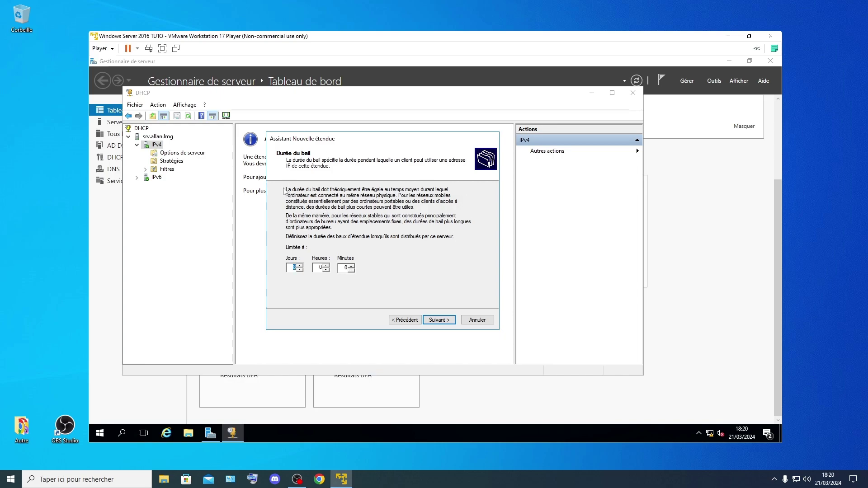
click(442, 322)
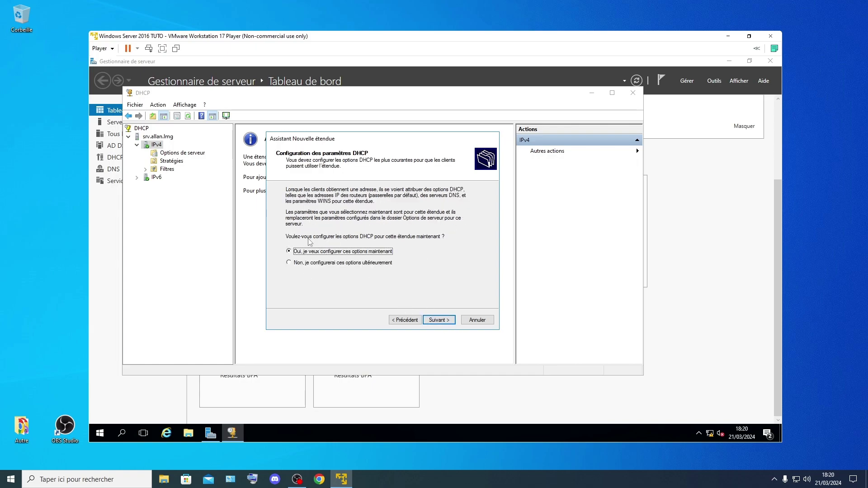
click(439, 320)
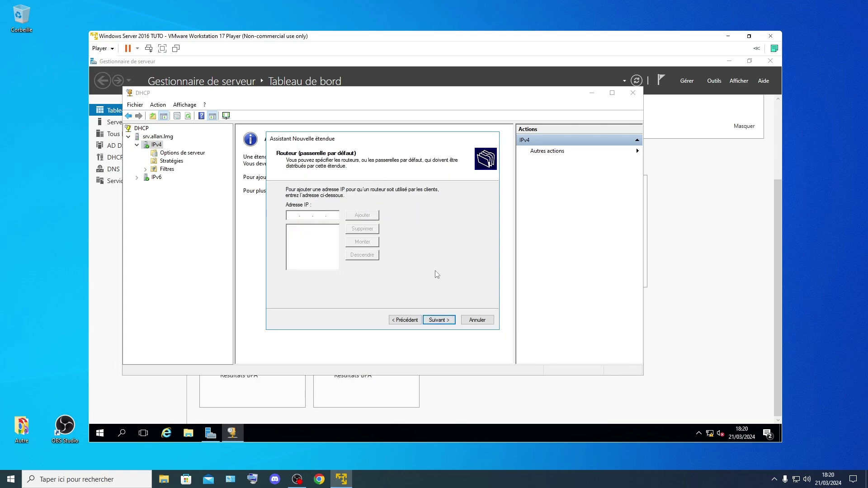
click(439, 320)
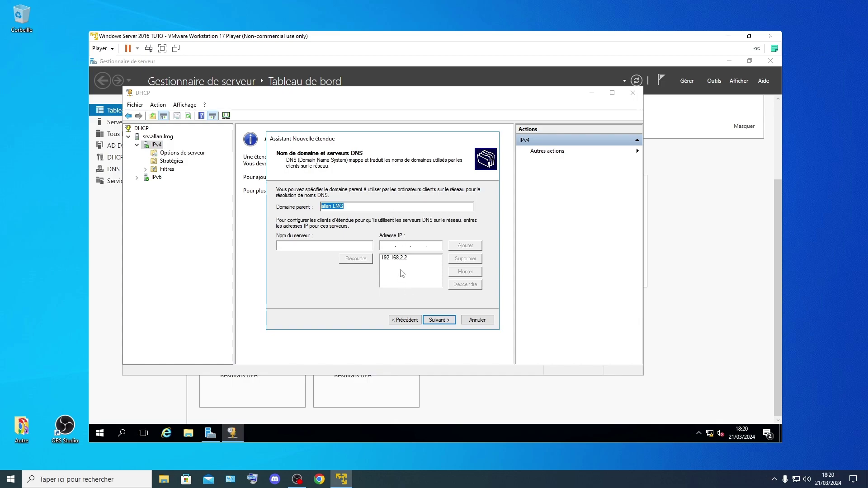
click(439, 320)
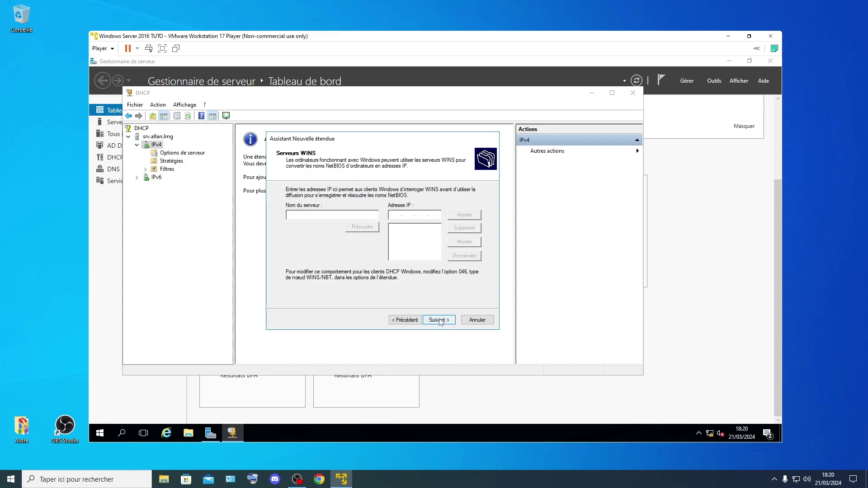
click(435, 320)
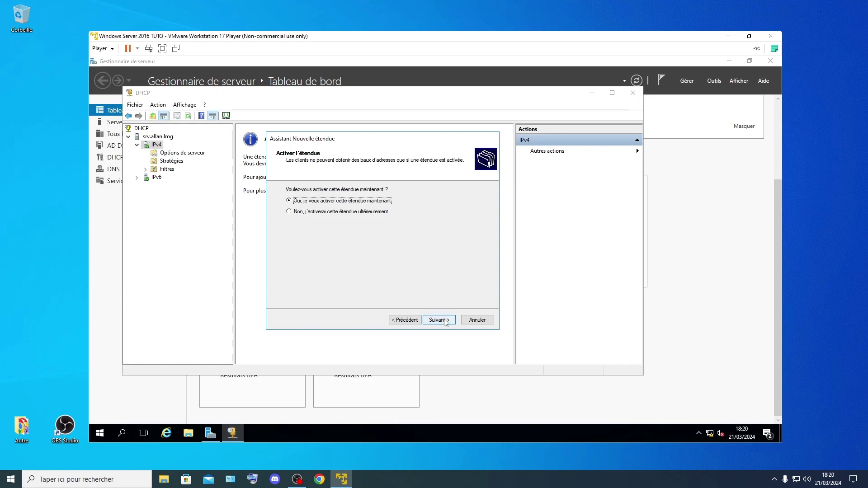
click(438, 320)
click(441, 321)
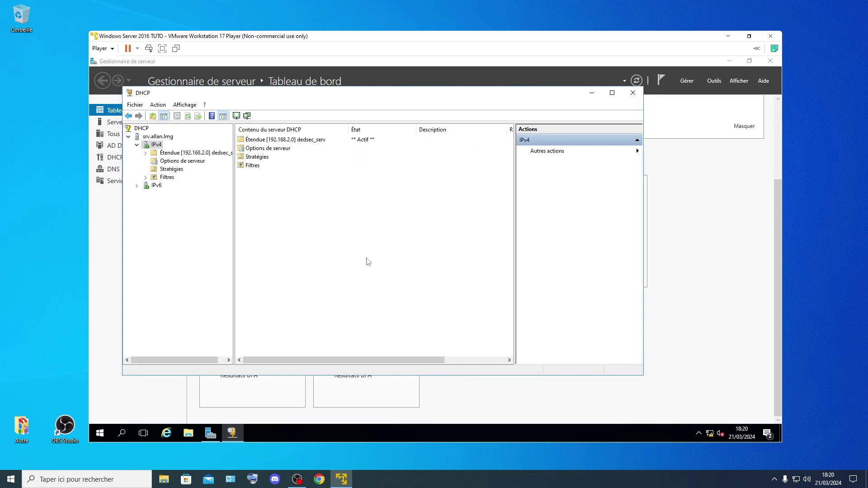
Step: Close DHCP and open Active Directory Users and Computers with allan.LMG expanded
click(633, 94)
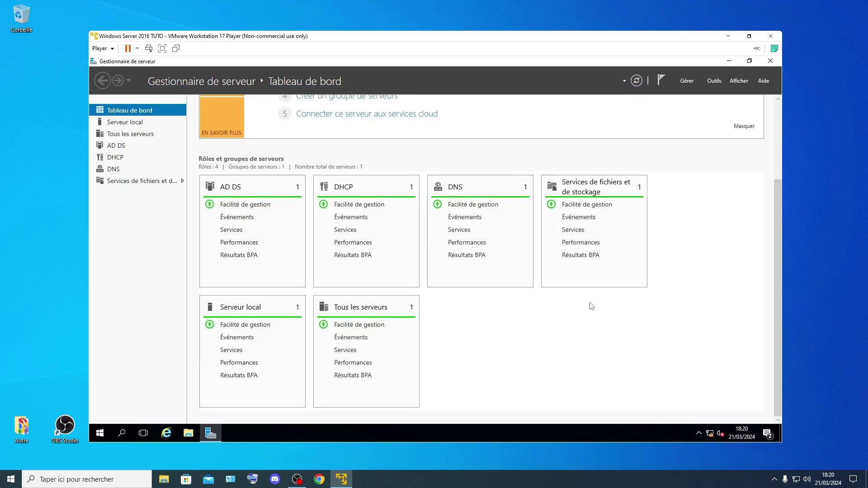
click(714, 81)
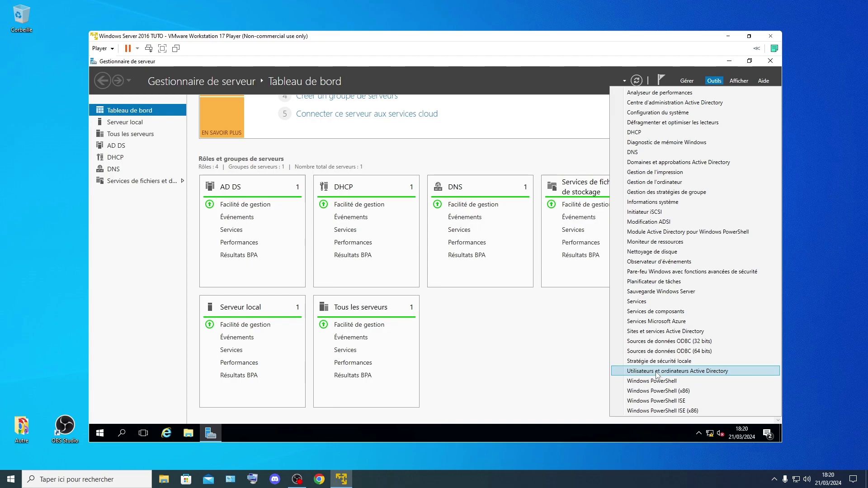
click(704, 371)
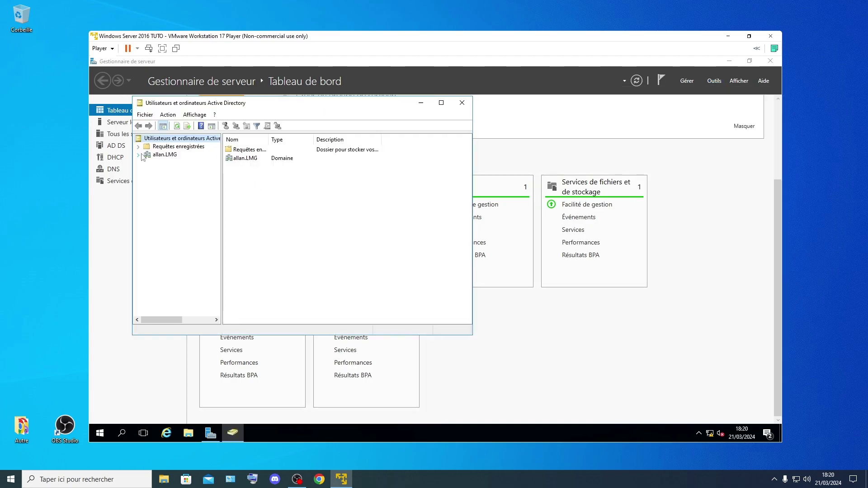
click(166, 156)
click(141, 154)
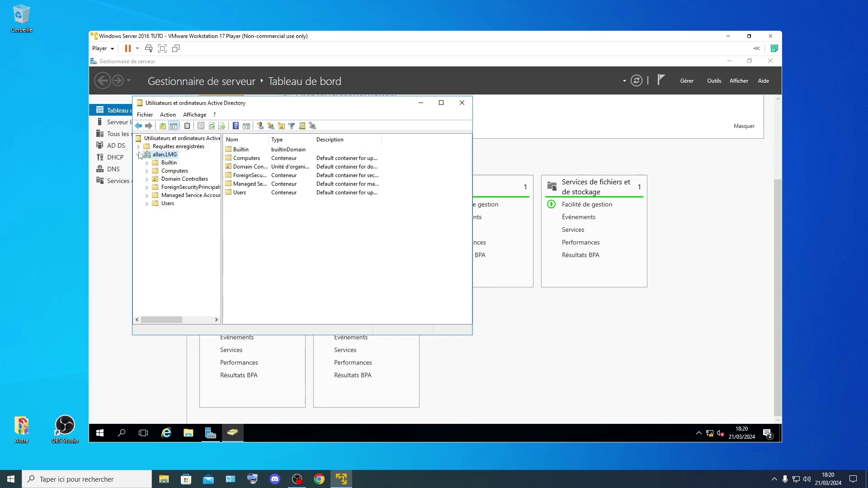
Step: Create the organizational unit 'eleve' under allan.LMG
right_click(166, 155)
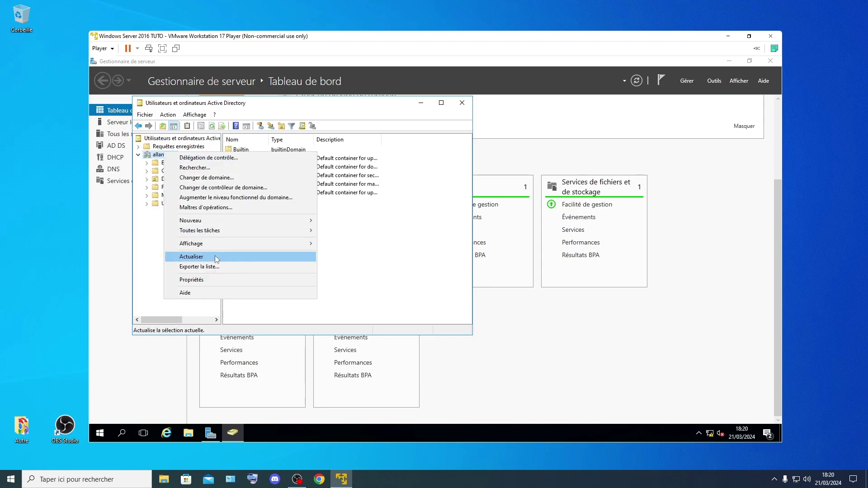
mouse_move(311, 220)
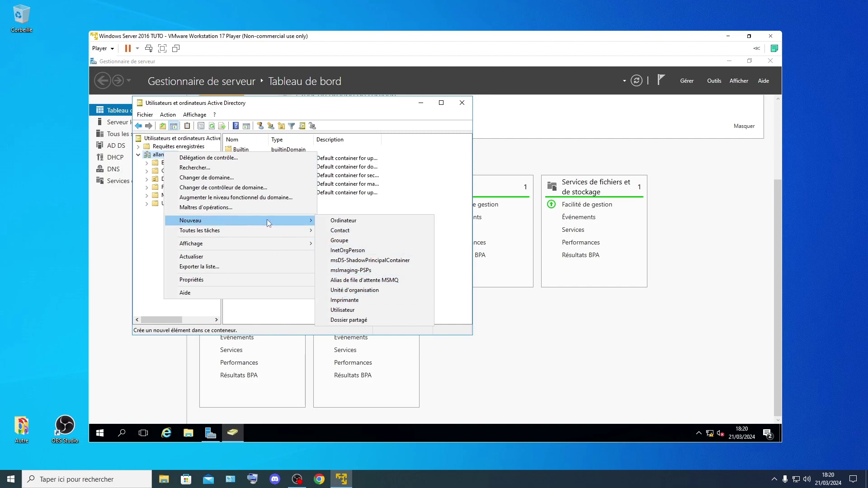
click(361, 292)
key(Caps_Lock)
key(Caps_Lock)
text(OU)
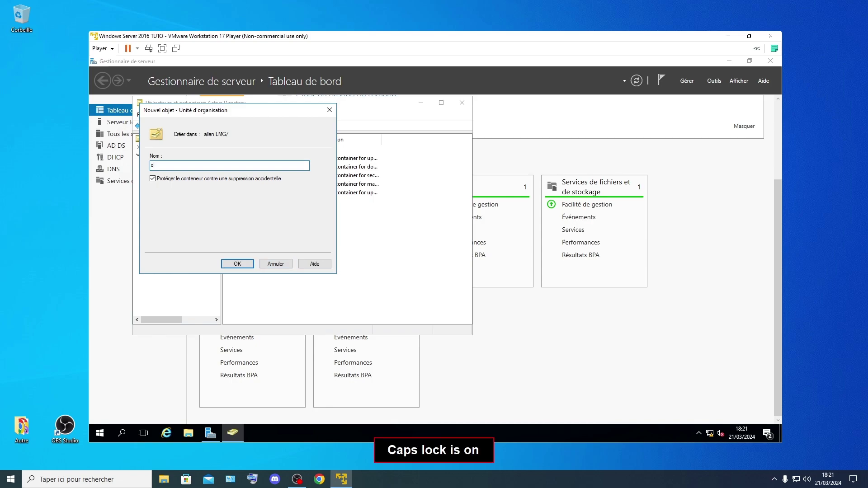
key(BackSpace)
key(BackSpace)
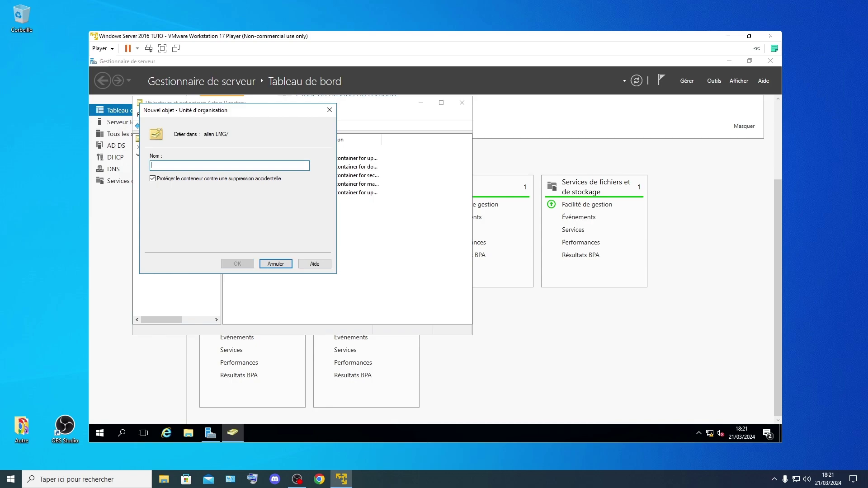
key(Caps_Lock)
text(eleve)
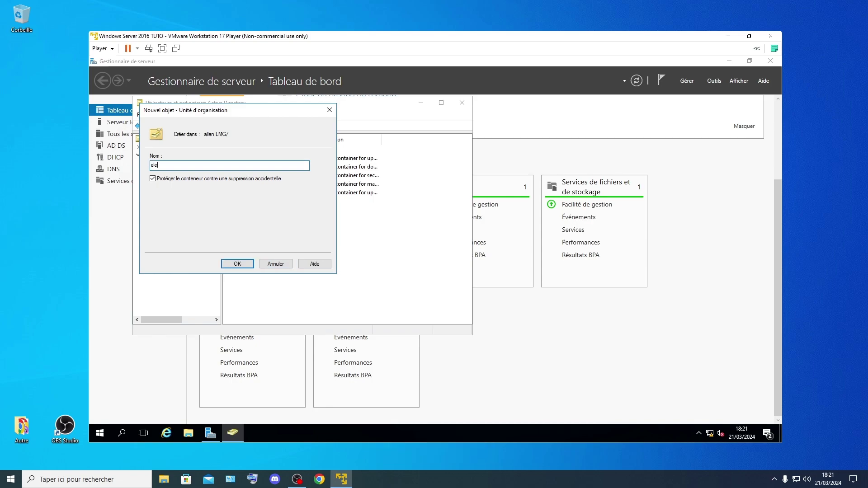
click(235, 262)
Step: Start a new user in eleve, entering the user's first name, last name and logon name
right_click(282, 205)
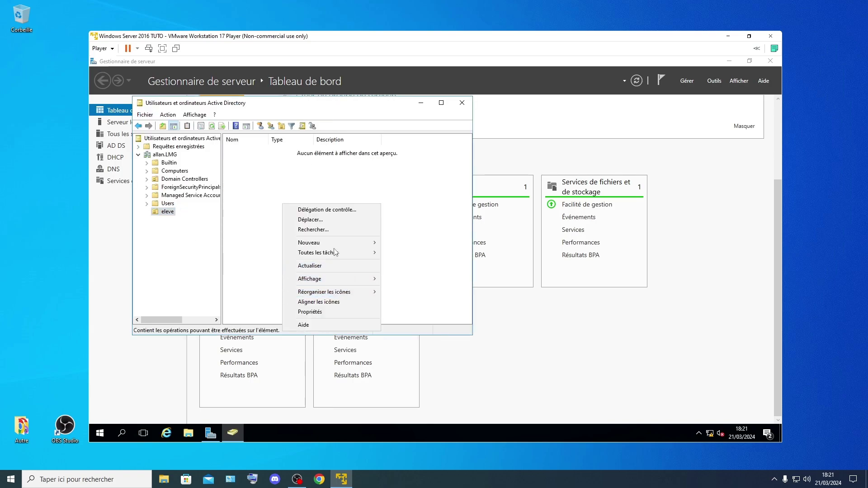
mouse_move(335, 243)
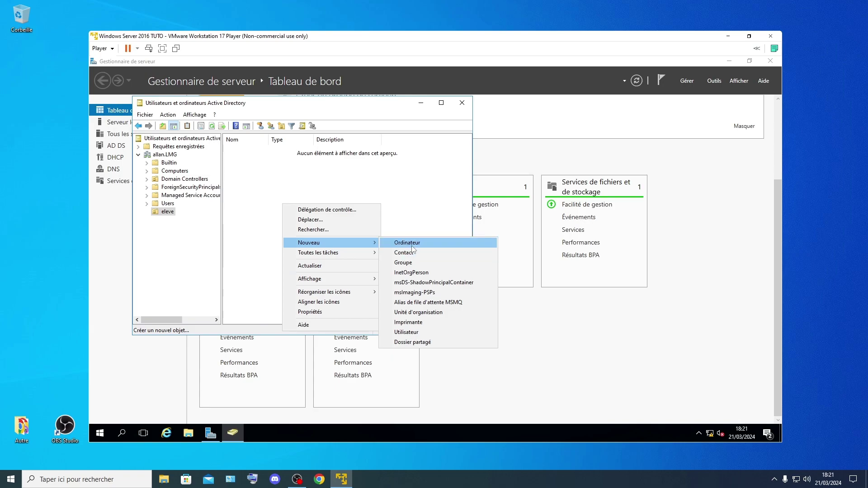
click(407, 332)
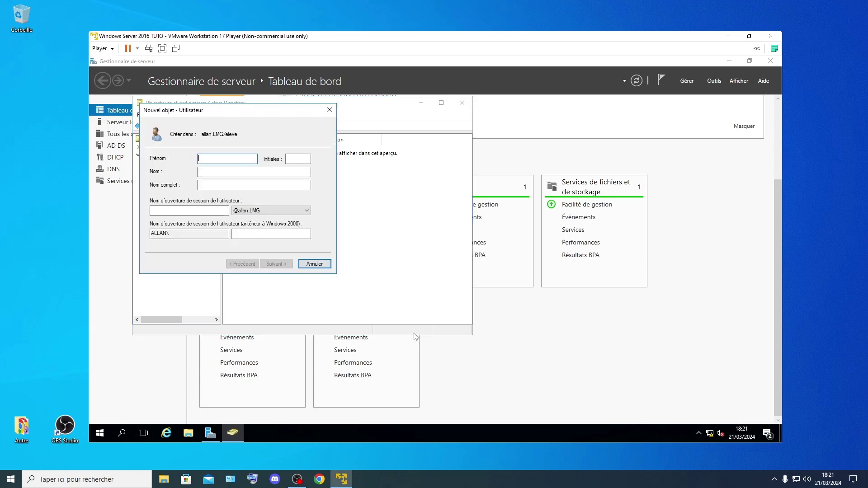
key(Caps_Lock)
key(Caps_Lock)
key(Tab)
key(Tab)
key(Caps_Lock)
key(Caps_Lock)
key(Tab)
key(Caps_Lock)
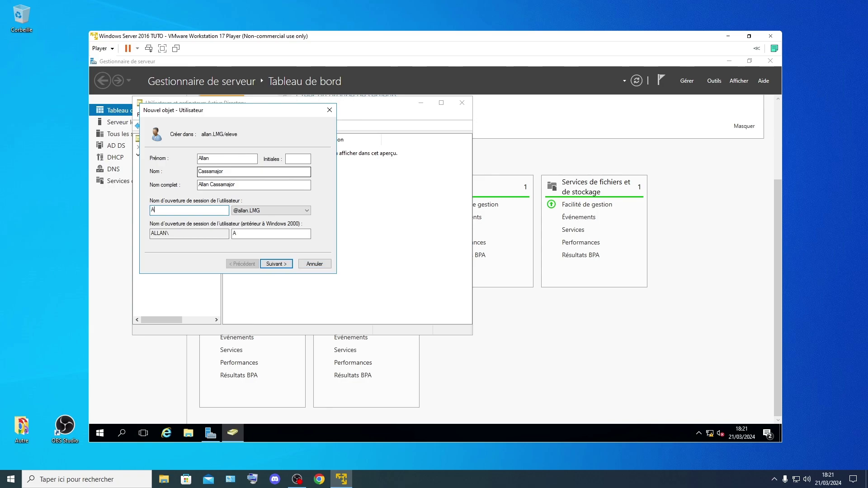
key(Caps_Lock)
key(Return)
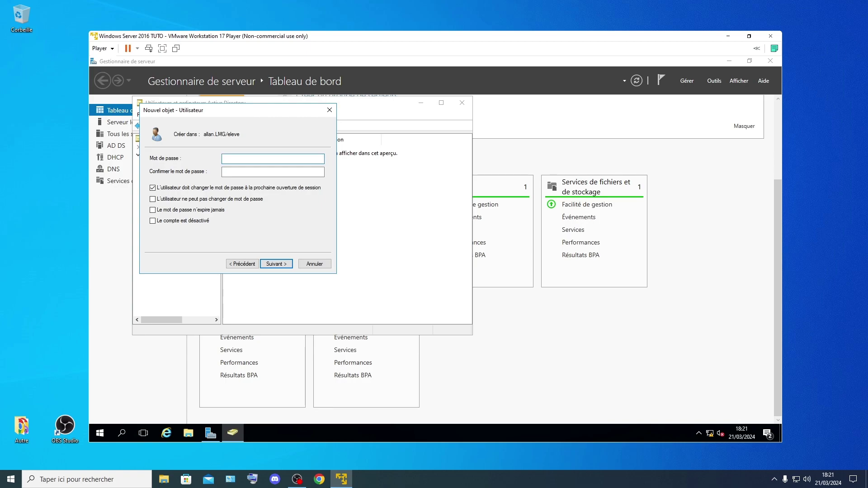
Step: Enter and confirm the account password, then continue to the account summary
key(Caps_Lock)
key(Caps_Lock)
key(Caps_Lock)
key(Caps_Lock)
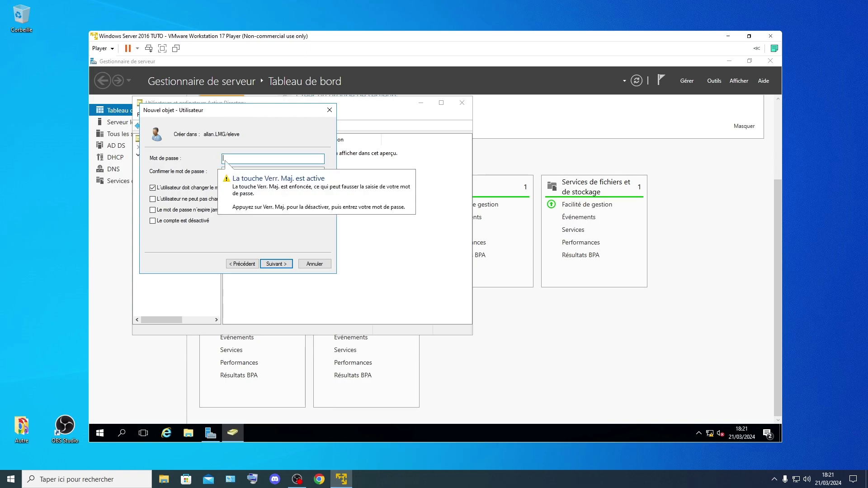
text(1234)
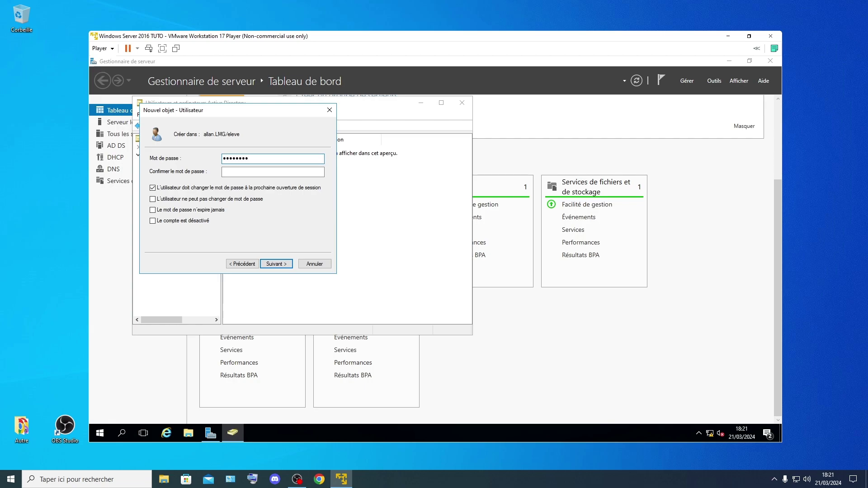
key(Caps_Lock)
text(!)
key(Caps_Lock)
text(AZ)
key(Caps_Lock)
click(248, 172)
key(Caps_Lock)
text(AZ)
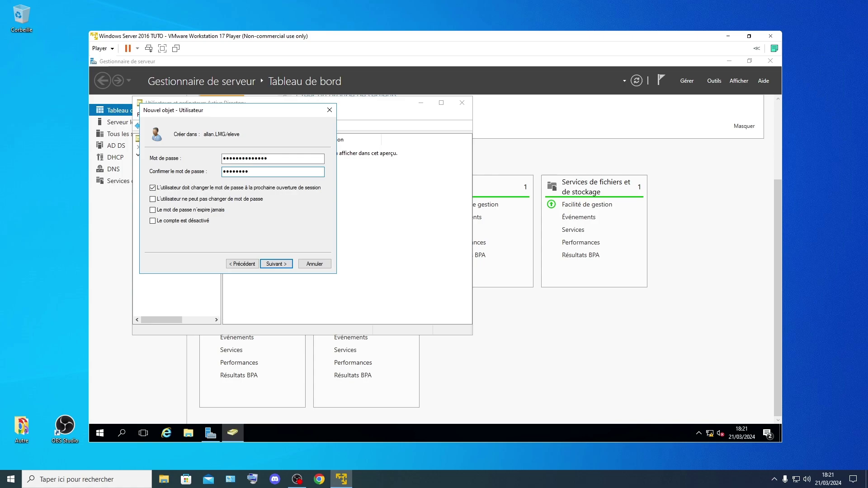
key(Caps_Lock)
text(erty)
key(Caps_Lock)
text(AZ)
key(BackSpace)
key(BackSpace)
key(BackSpace)
key(BackSpace)
key(BackSpace)
key(BackSpace)
key(BackSpace)
key(BackSpace)
key(BackSpace)
key(BackSpace)
key(BackSpace)
key(BackSpace)
key(BackSpace)
key(Caps_Lock)
key(Caps_Lock)
text(AZERTYUIO)
key(Caps_Lock)
text(pqs)
key(Caps_Lock)
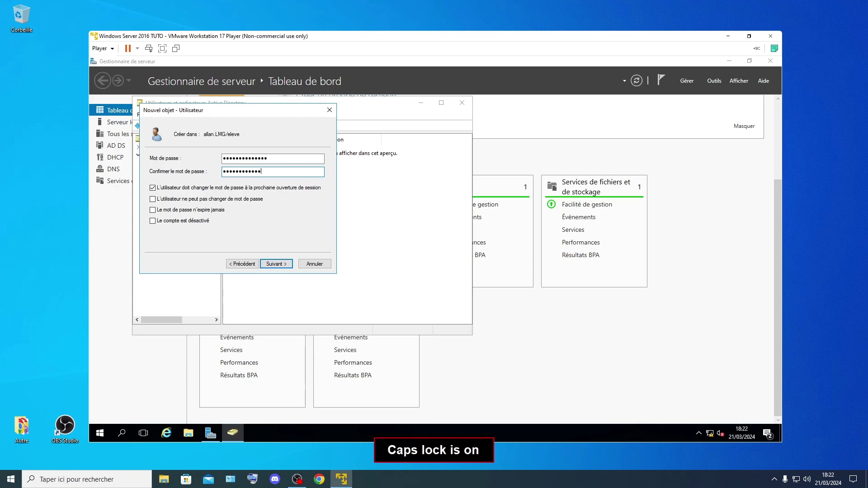
text(DF)
key(Caps_Lock)
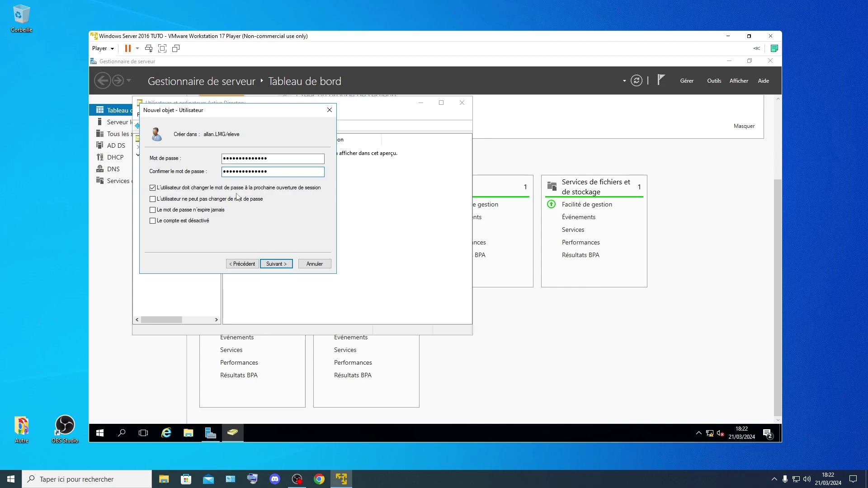
click(277, 264)
Step: Finish creating the new user in the eleve unit
click(276, 265)
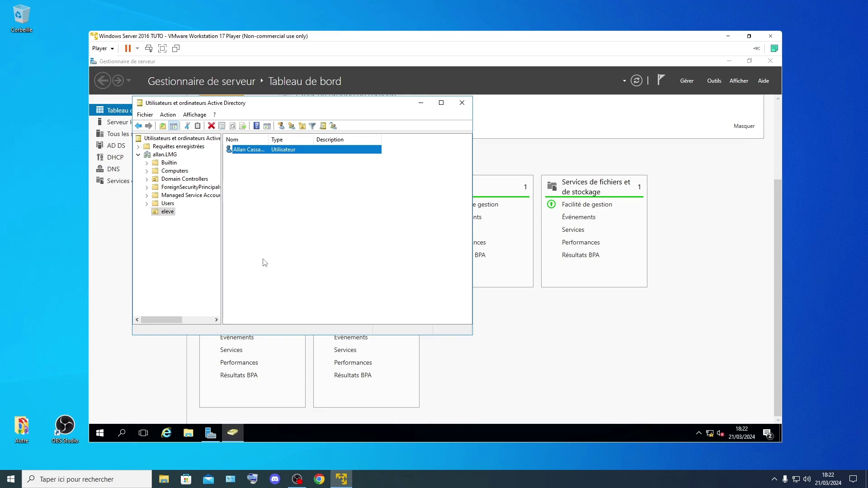
right_click(272, 175)
key(Escape)
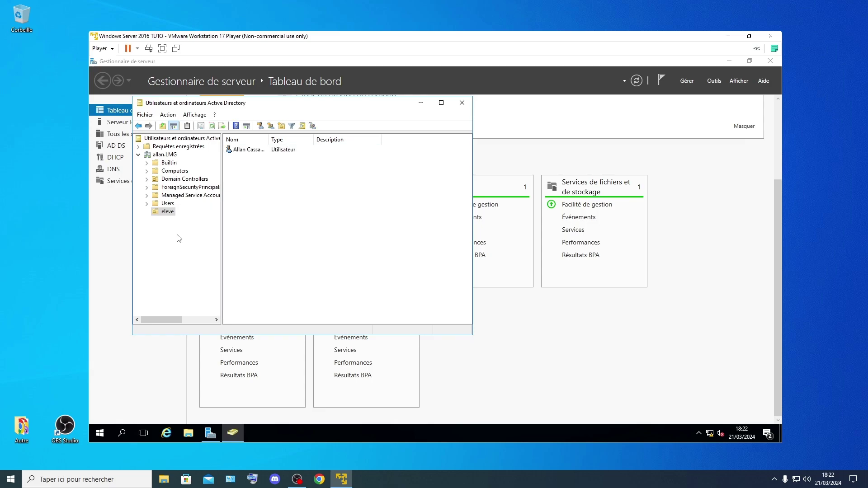
Step: Create the organizational unit 'admin' under allan.LMG and bring up its Nouveau menu
click(162, 155)
right_click(161, 159)
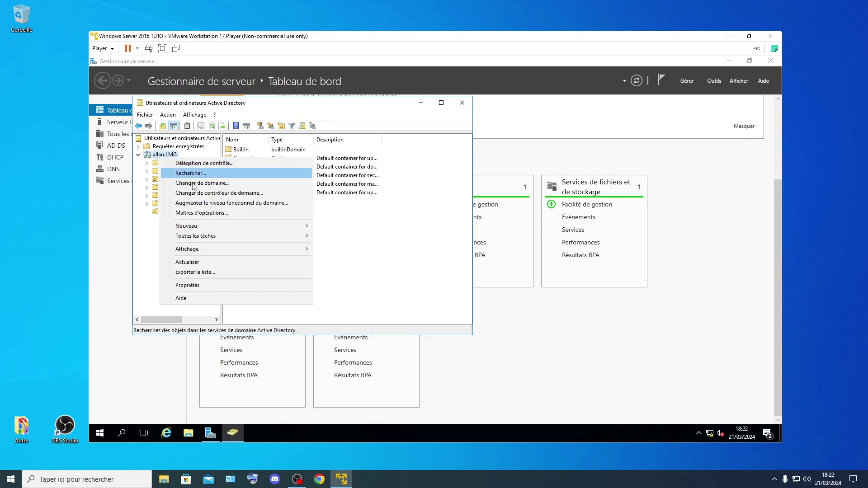
mouse_move(282, 228)
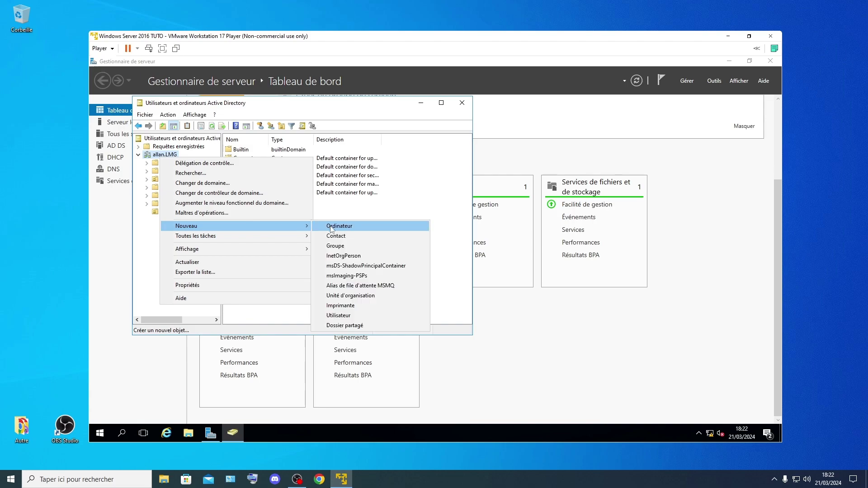
click(356, 296)
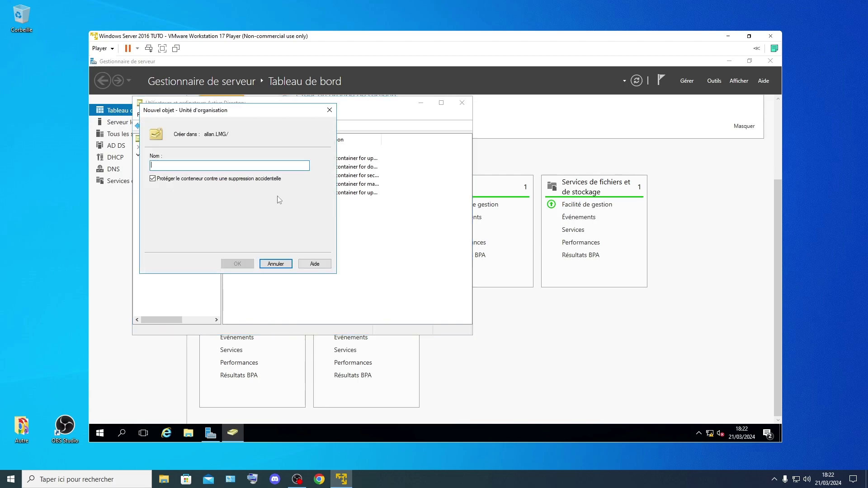
text(admin)
key(Return)
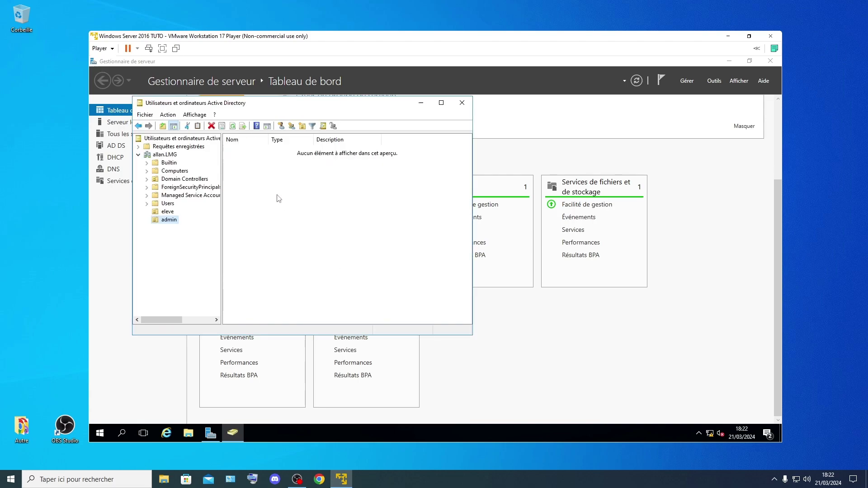
right_click(311, 212)
mouse_move(358, 251)
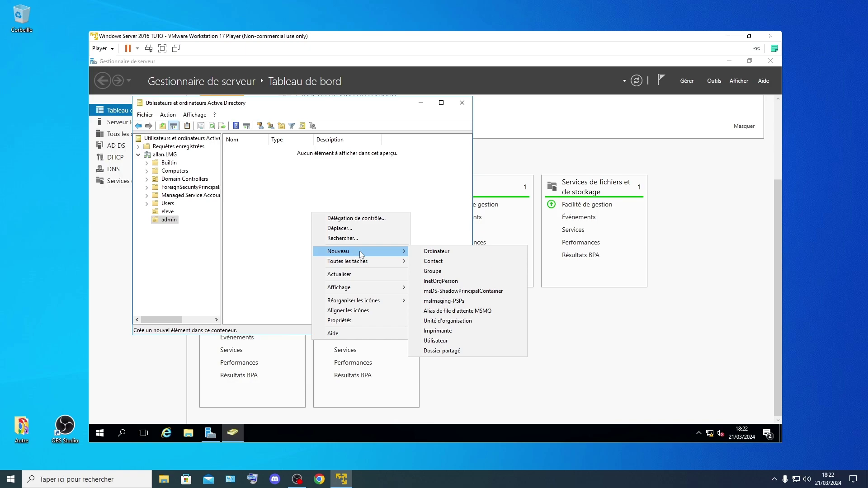
Step: Start a new user in admin with first name 'super', last name 'utilisateur' and logon name SU.ADMIN
click(436, 342)
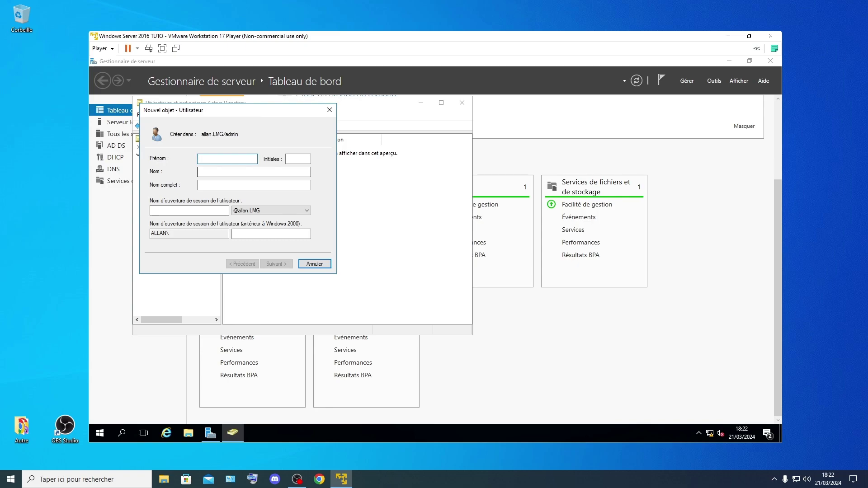
text(super)
key(Tab)
key(Tab)
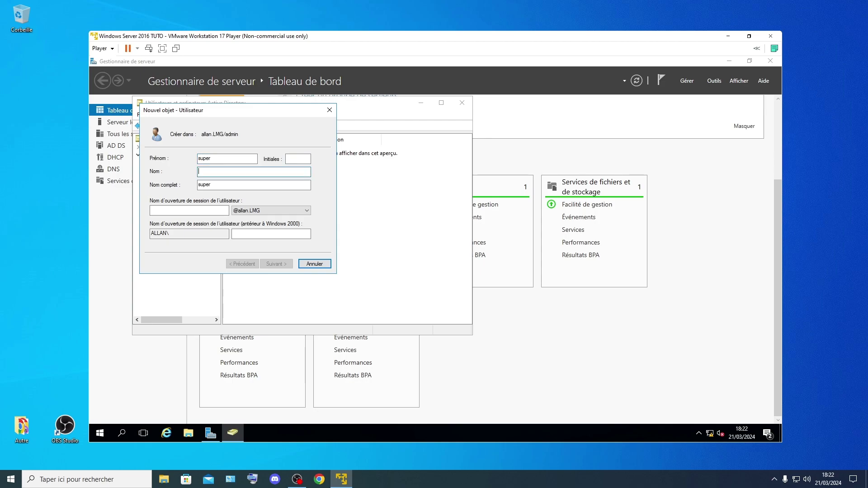
text(utilisateur)
key(Tab)
key(Tab)
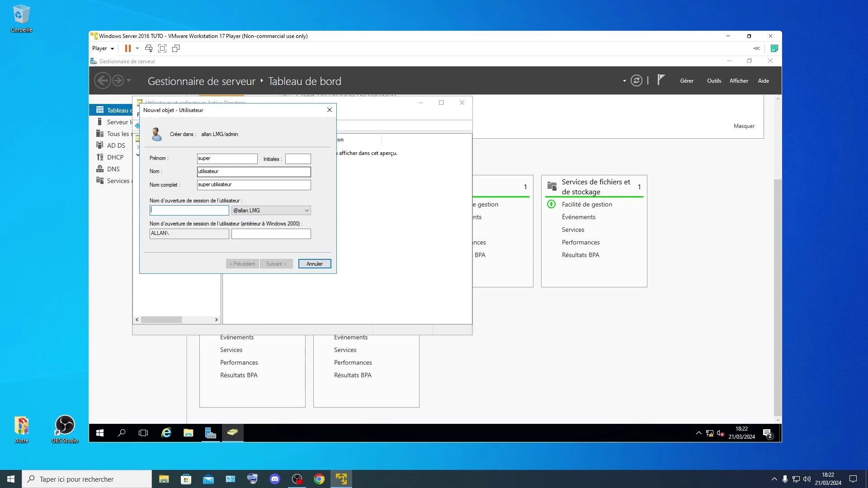
text(SU)
text(.)
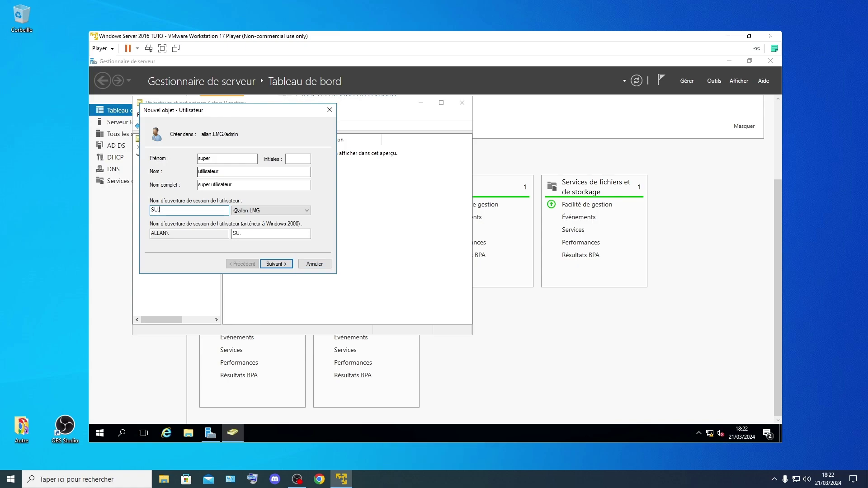
text(ADMIN)
key(Caps_Lock)
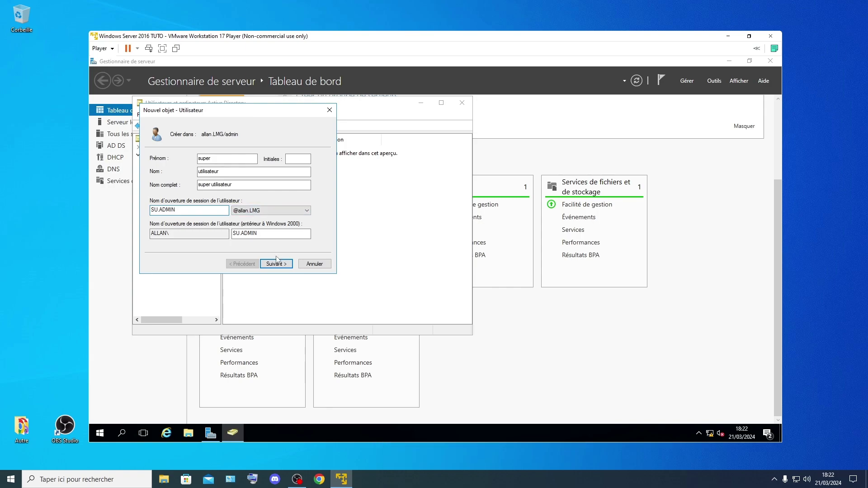
click(277, 263)
Step: Untick the forced password change, enter and confirm the user's password, and finish creating the account
click(188, 187)
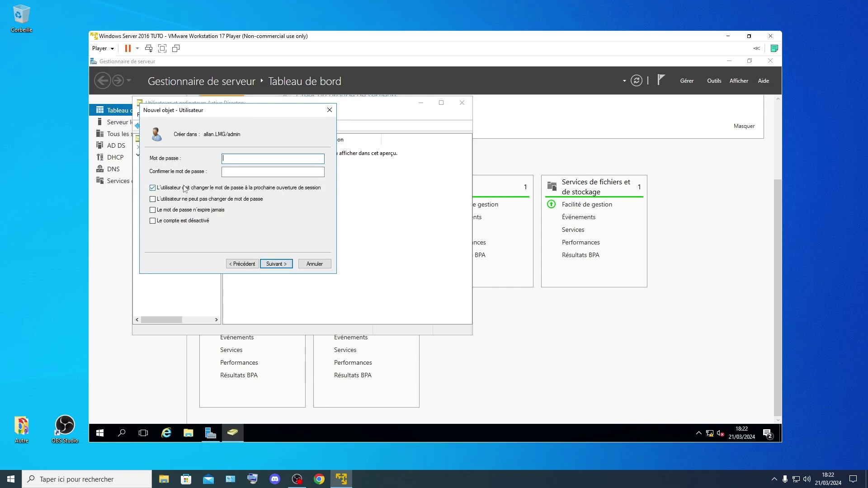
click(247, 158)
key(Caps_Lock)
key(Caps_Lock)
key(Caps_Lock)
key(Caps_Lock)
text(•••••)
key(Caps_Lock)
text(••)
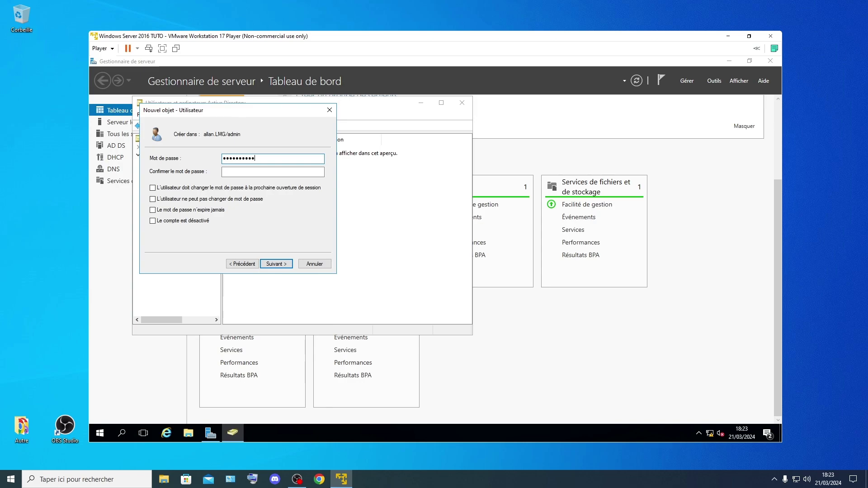
click(273, 172)
key(Caps_Lock)
text(••)
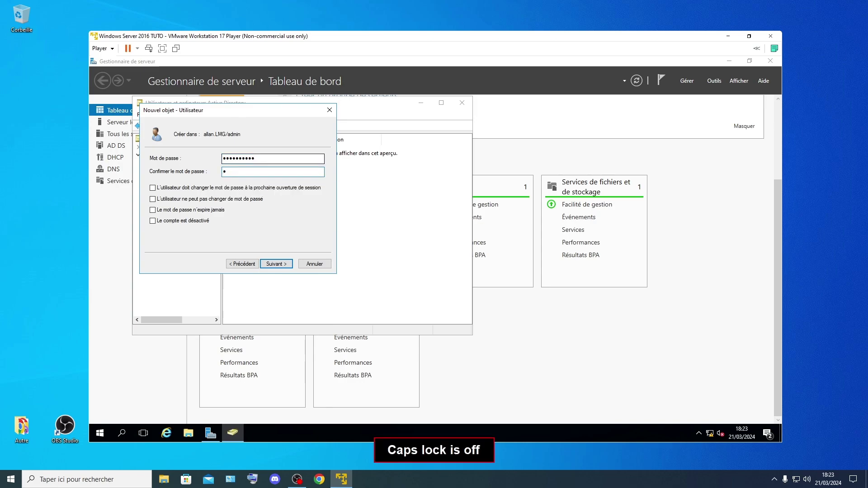
text(••)
key(Caps_Lock)
text(••)
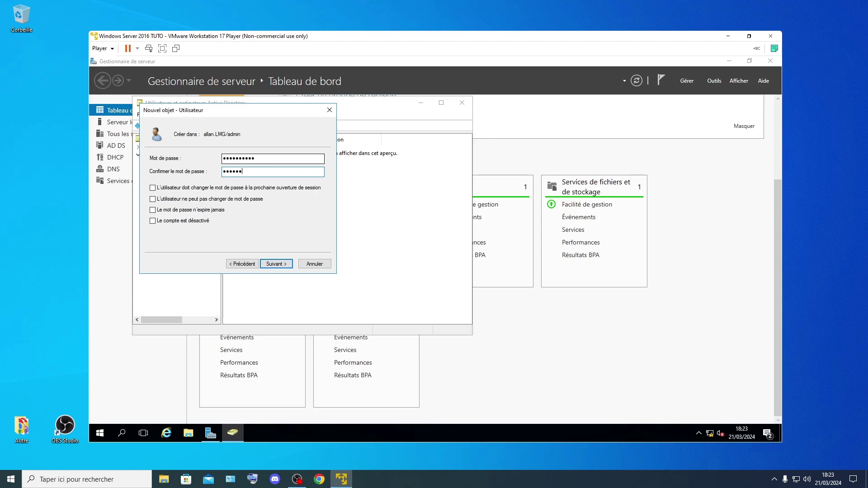
key(Caps_Lock)
key(Caps_Lock)
text(•)
key(Caps_Lock)
text(•••)
key(Caps_Lock)
key(BackSpace)
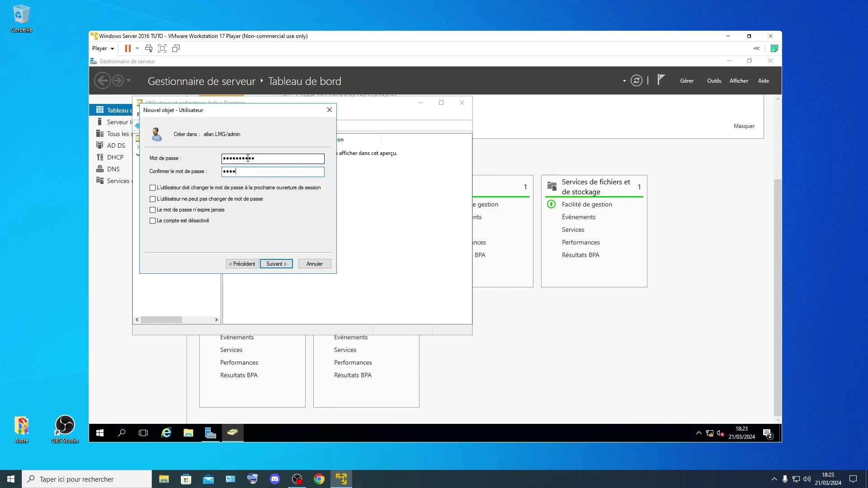
key(Caps_Lock)
text(•)
key(Caps_Lock)
text(••••)
key(Caps_Lock)
text(•)
key(Caps_Lock)
key(Caps_Lock)
text(•)
key(Caps_Lock)
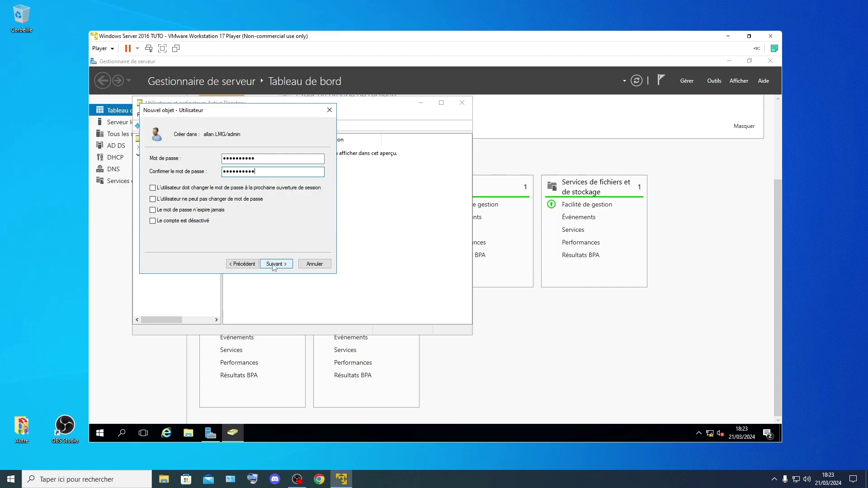
click(271, 264)
click(270, 263)
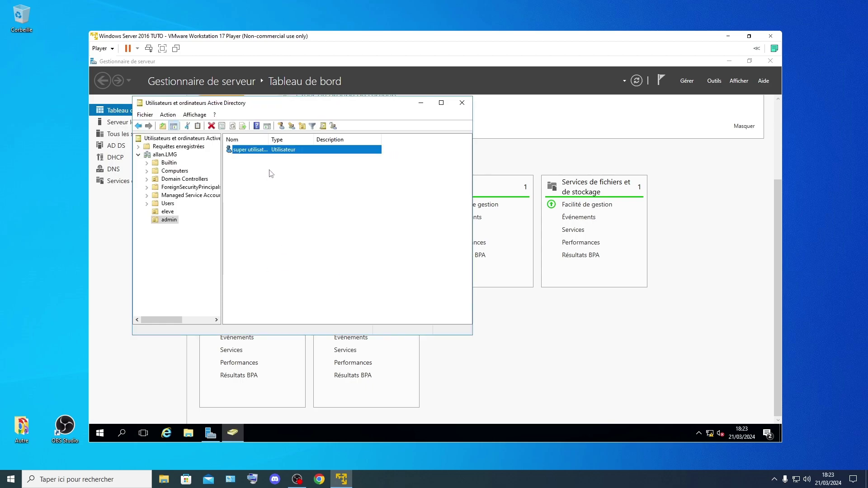
Step: Open super utilisateur's properties and look through its tabs to reach the group membership page
right_click(262, 151)
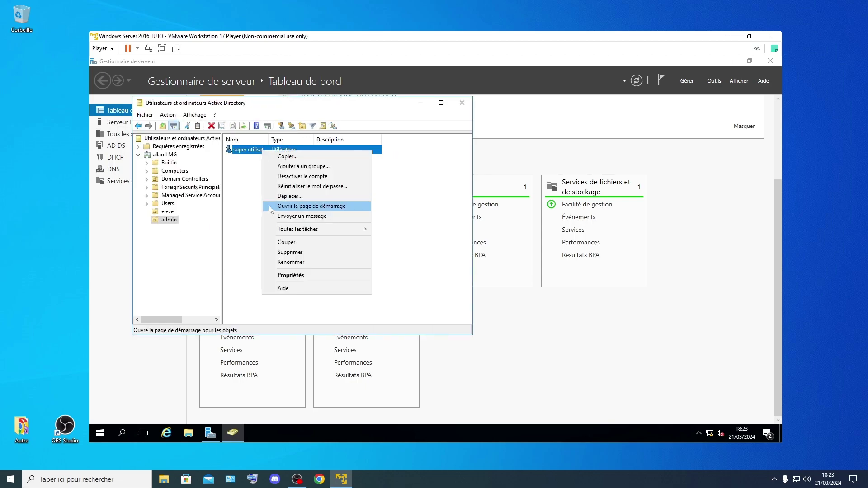
click(291, 277)
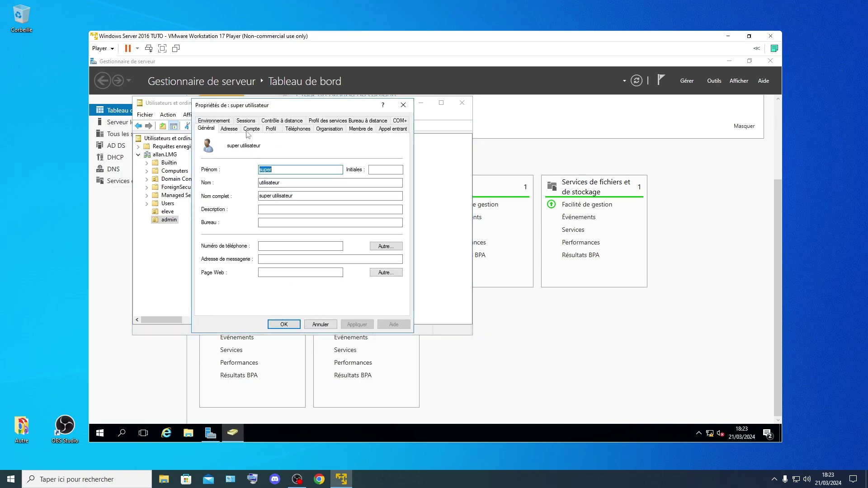
click(229, 129)
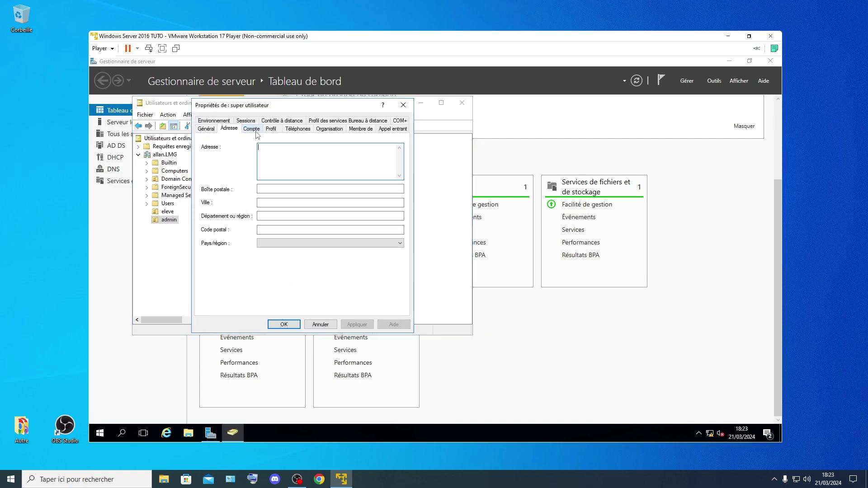
click(251, 128)
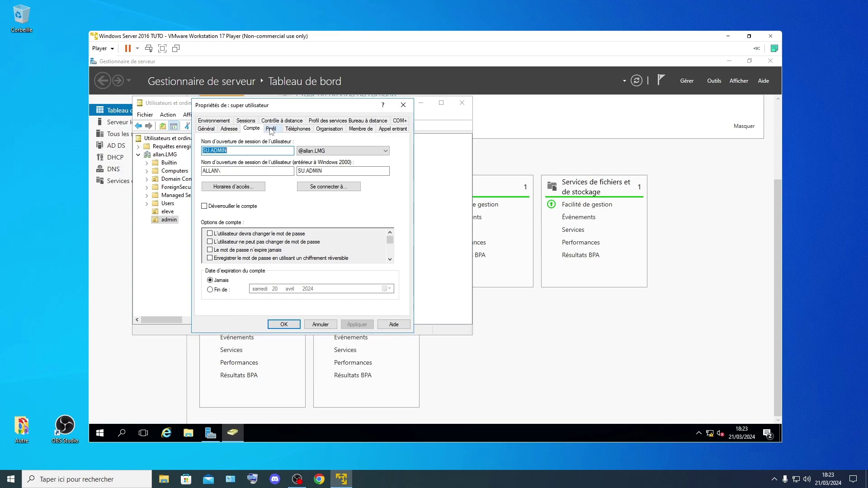
click(271, 128)
click(297, 129)
click(329, 128)
click(360, 128)
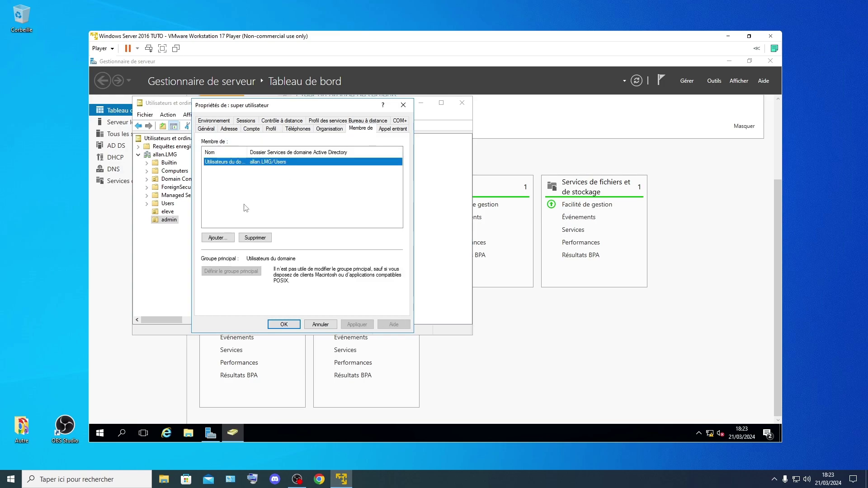
Step: Add super utilisateur to the Administrateurs group, apply the change and close the properties
click(229, 199)
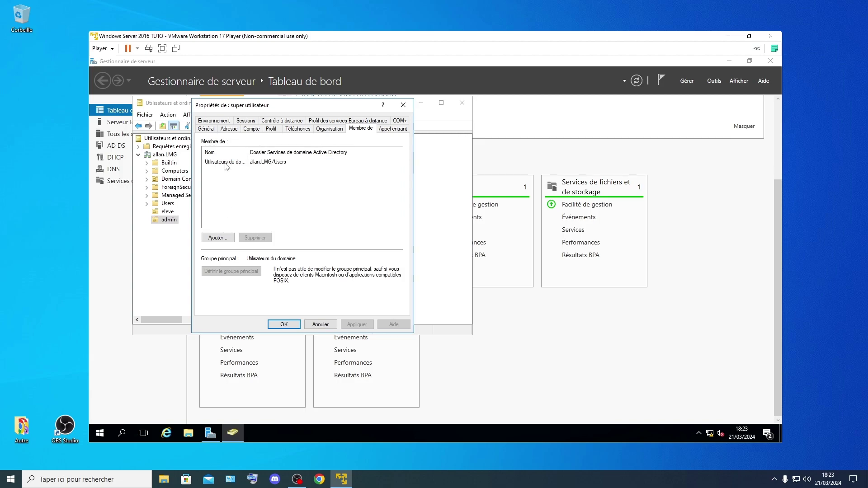
click(219, 238)
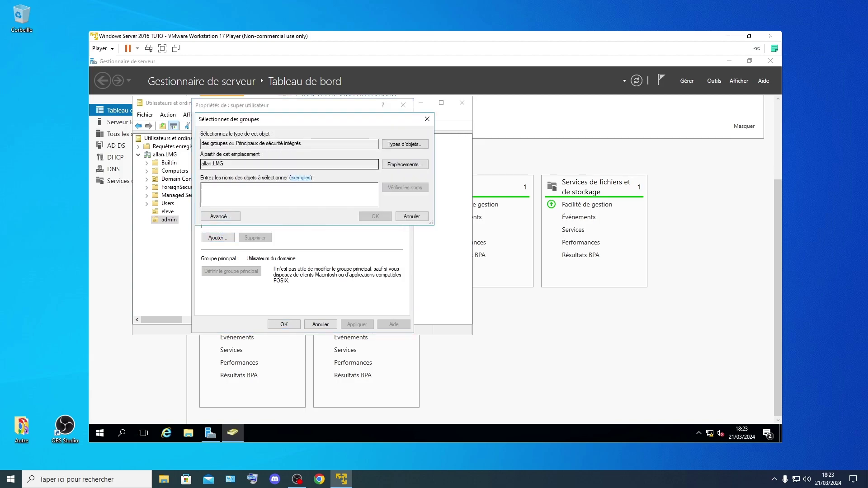
text(admini)
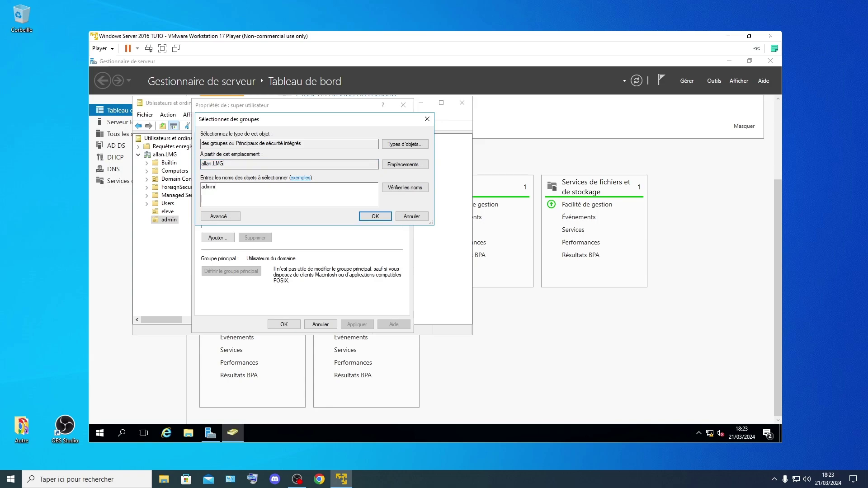
click(375, 216)
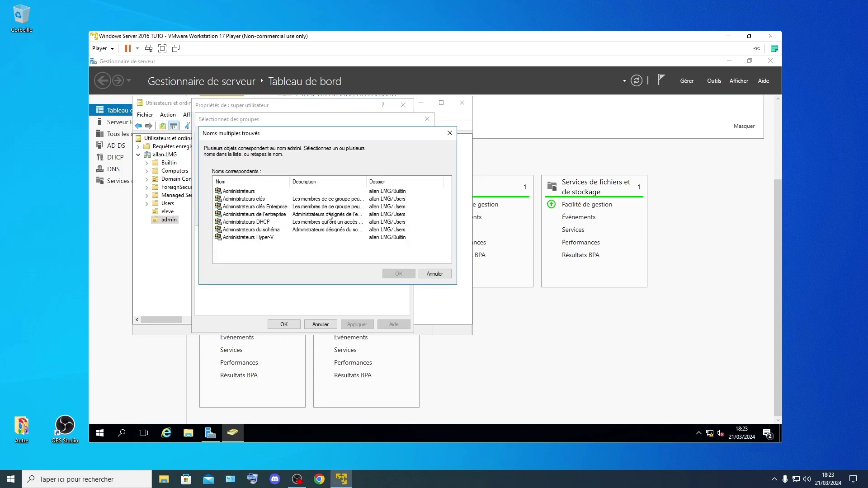
click(252, 191)
click(398, 274)
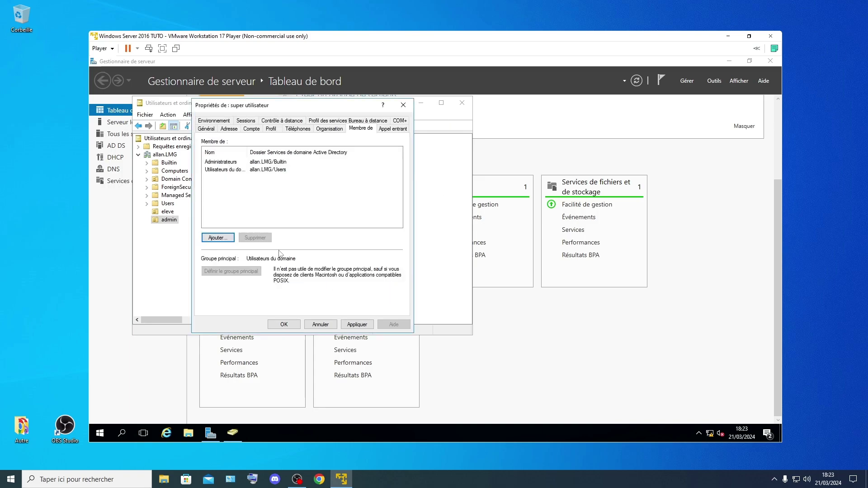
click(358, 325)
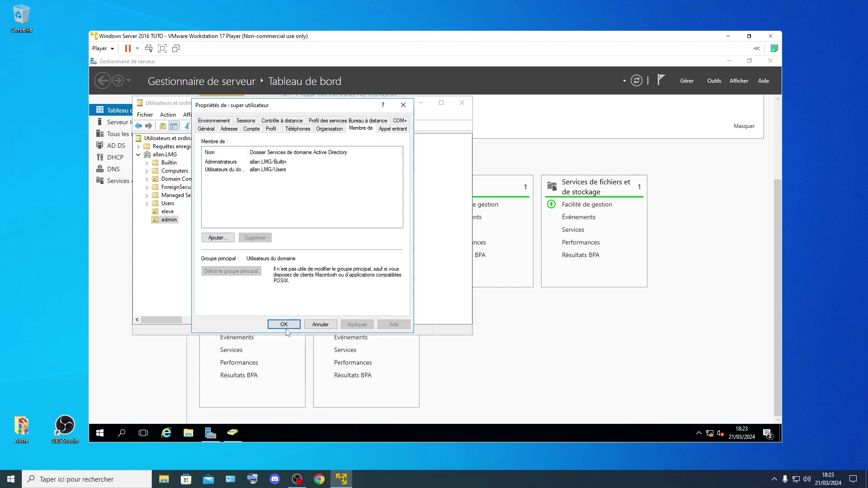
click(284, 324)
click(266, 206)
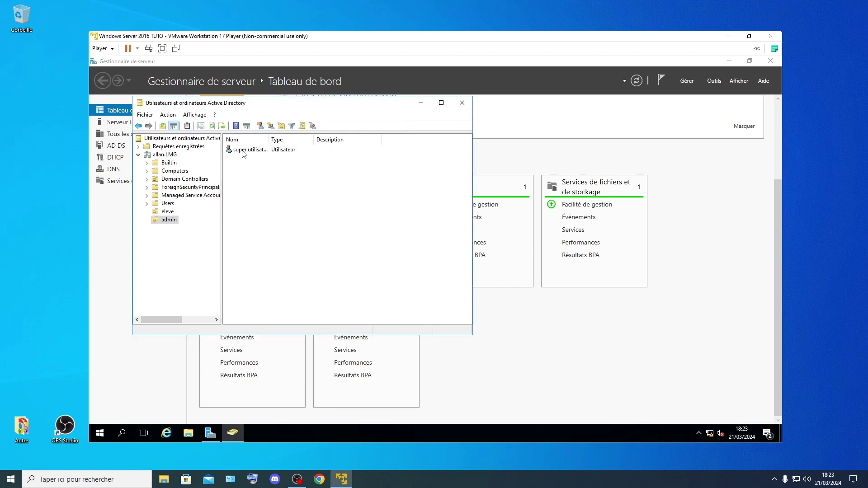
Step: Close ADUC and Server Manager, then relaunch Server Manager to view the local server's properties
right_click(312, 214)
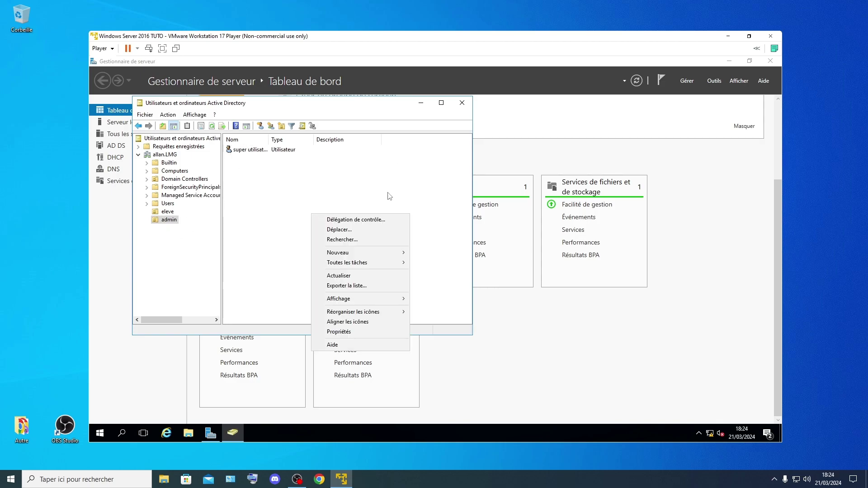
click(389, 179)
click(462, 103)
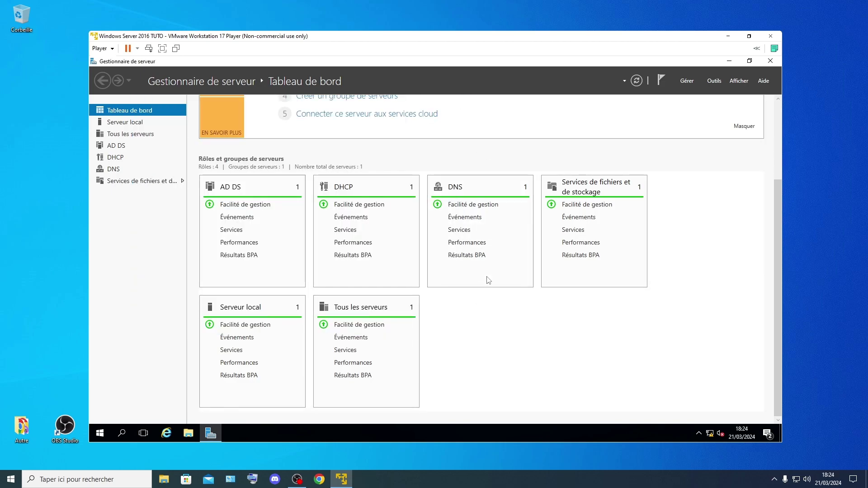
click(770, 60)
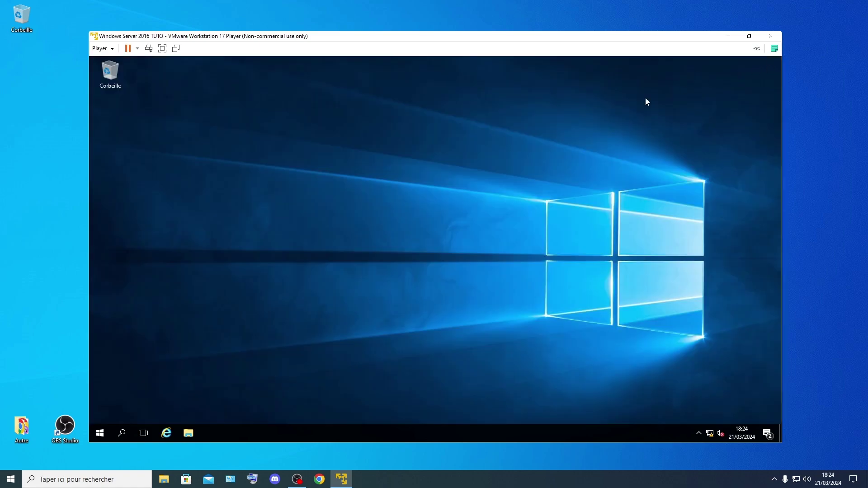
click(100, 433)
click(262, 178)
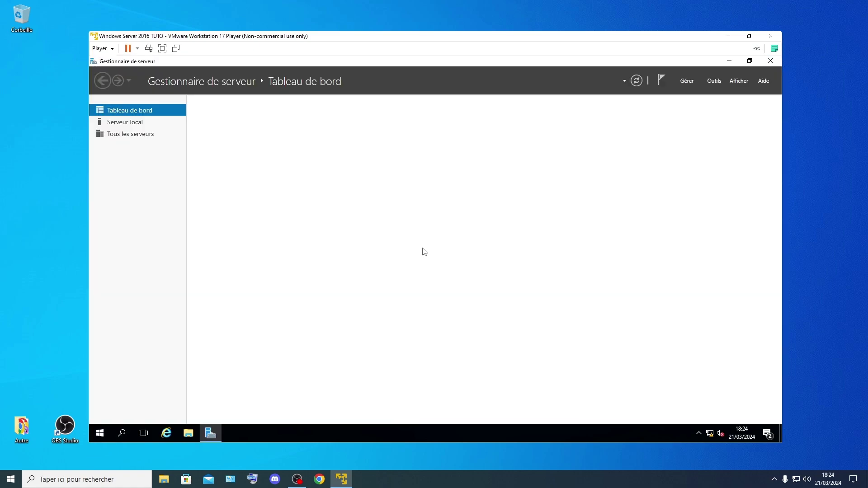
click(133, 122)
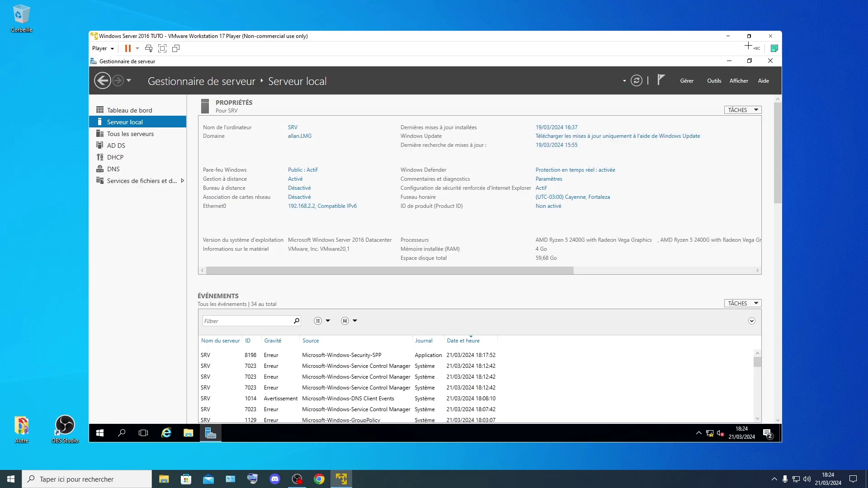
Step: Review the dashboard's Services alert for MapsBroker, revisit Serveur local, and minimise the server VM
click(130, 110)
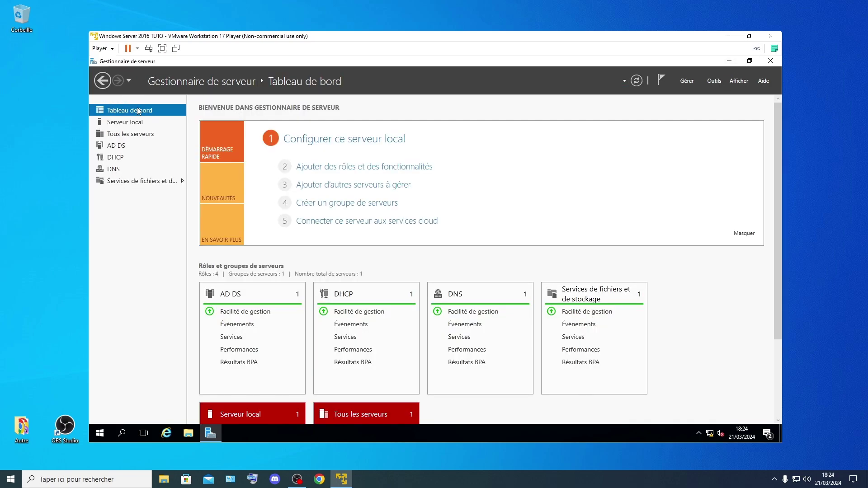
scroll(391, 259, down, 2)
click(345, 351)
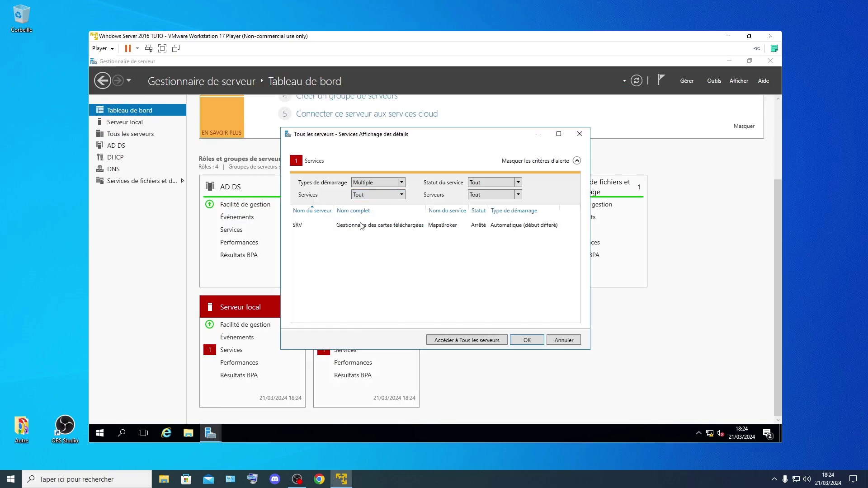
click(360, 228)
right_click(361, 229)
key(Escape)
click(527, 340)
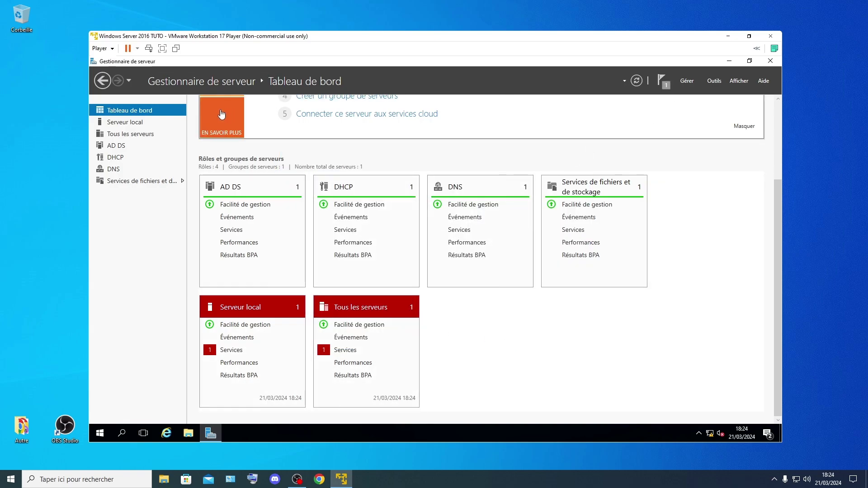
click(158, 122)
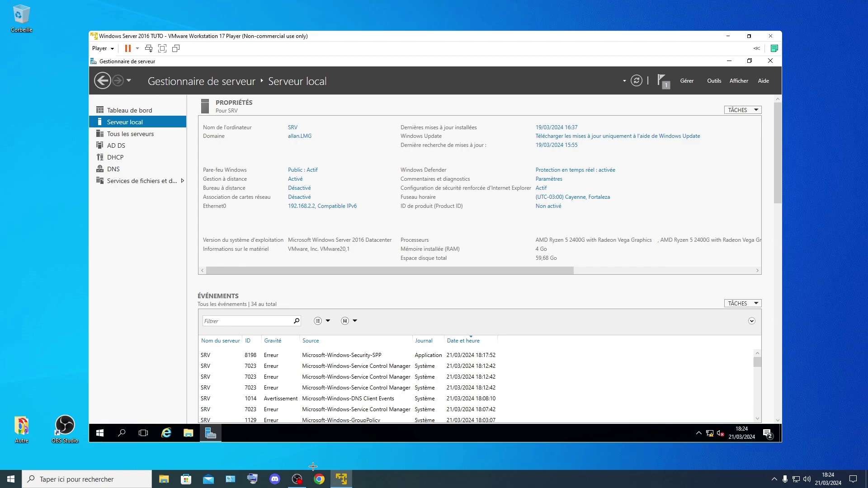
click(351, 479)
click(412, 212)
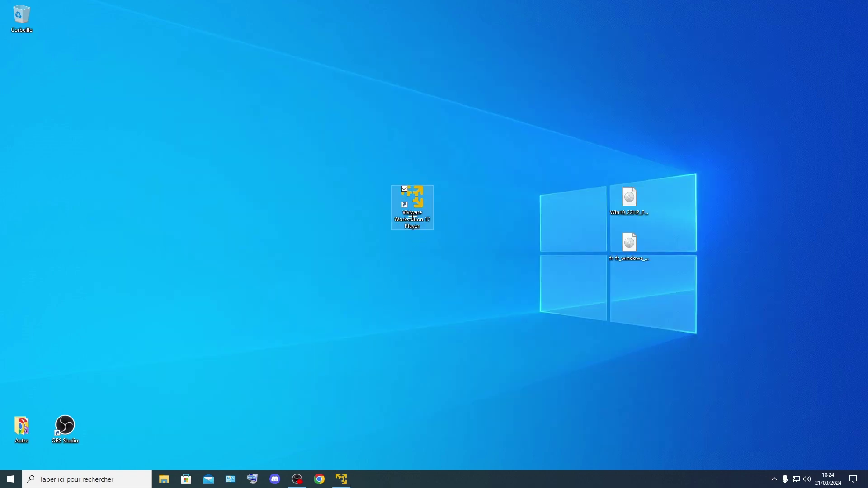
Step: Launch VMware Player, power on the Windows 10 x64 VM and move its window right
double_click(413, 216)
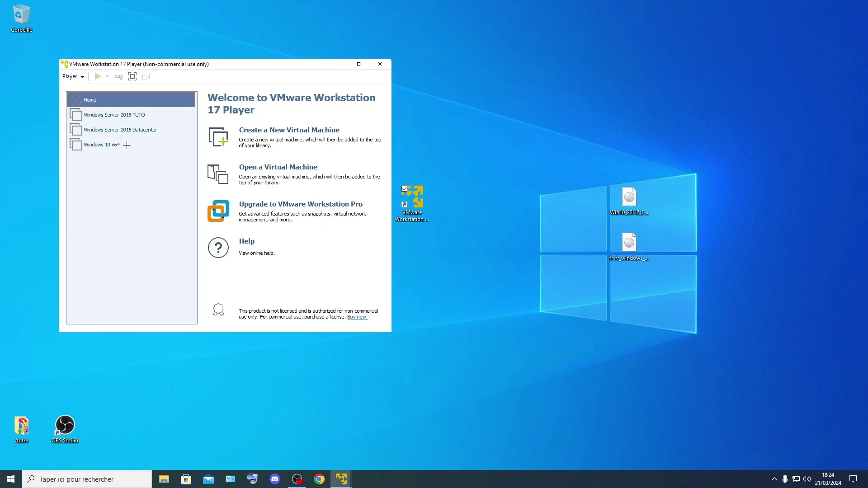
double_click(127, 145)
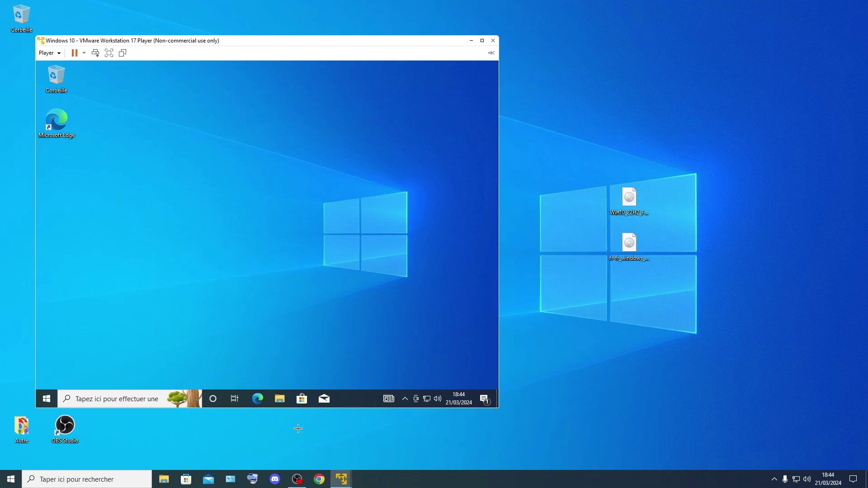
click(297, 479)
click(297, 480)
drag(422, 46, 689, 53)
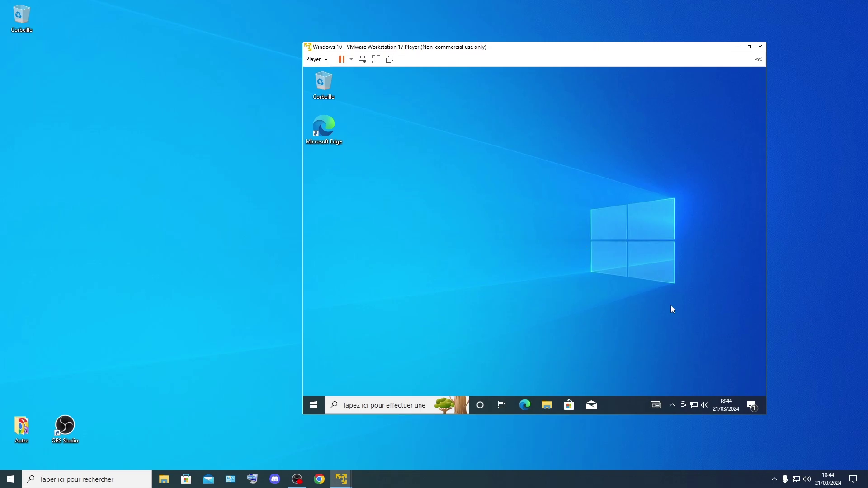
click(673, 405)
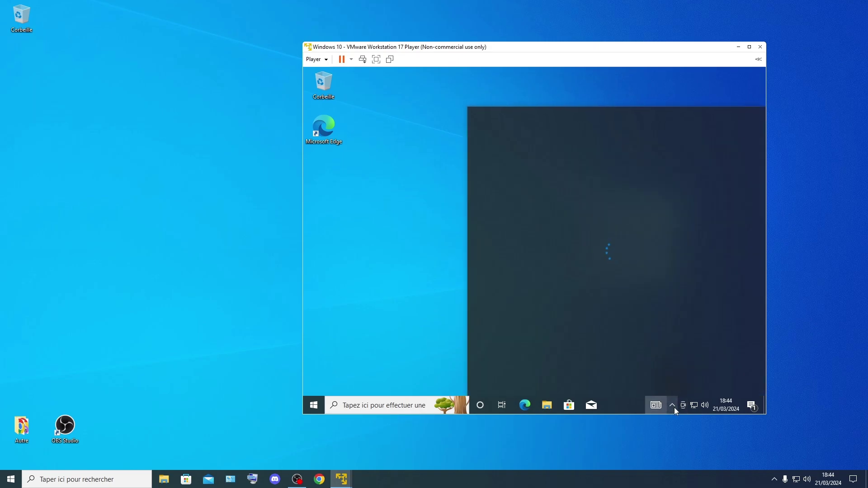
Step: Run ncpa.cpl in the VM to open Network Connections and bring up Ethernet0's menu
key(super+r)
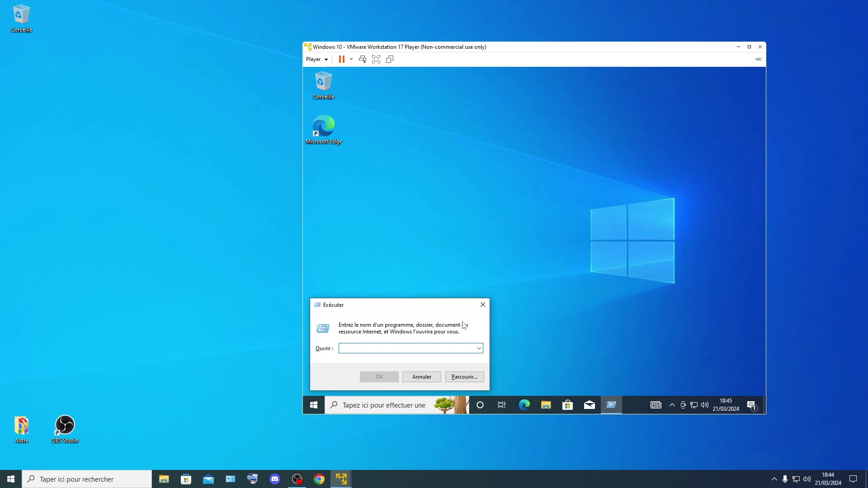
text(ncpa.)
key(Caps_Lock)
key(Caps_Lock)
text(cpl)
key(Return)
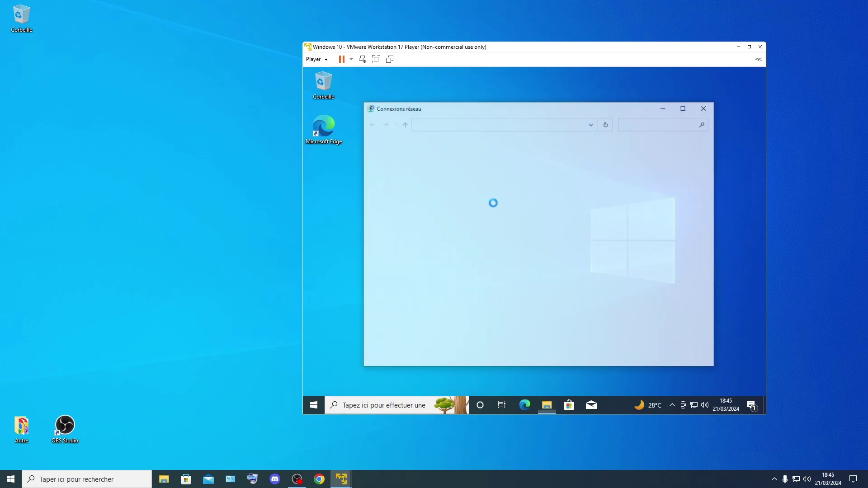
right_click(430, 167)
key(Up)
Step: Set Ethernet0's IPv4 to static 192.168.2.54, mask 255.255.255.0, with a preferred DNS server
key(Return)
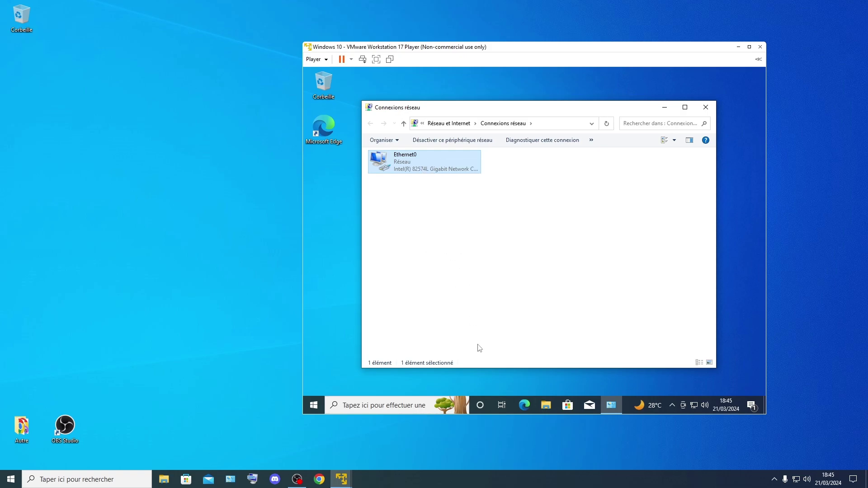
double_click(476, 244)
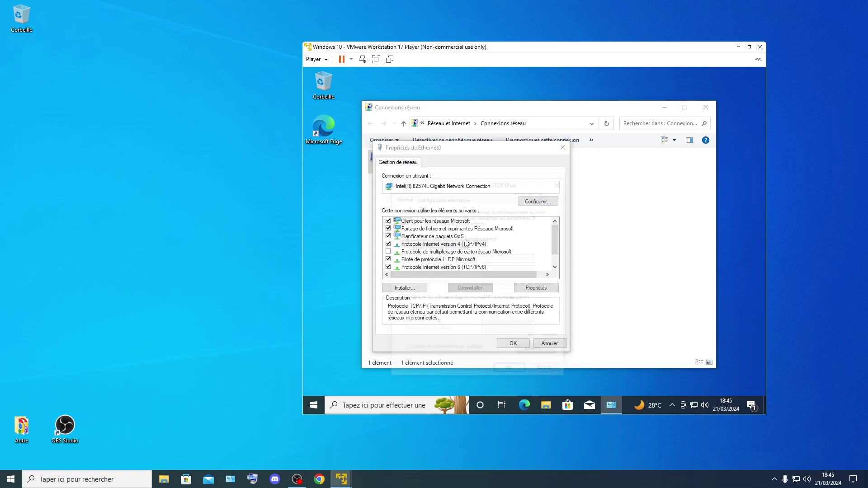
click(438, 247)
key(Caps_Lock)
text(192 .)
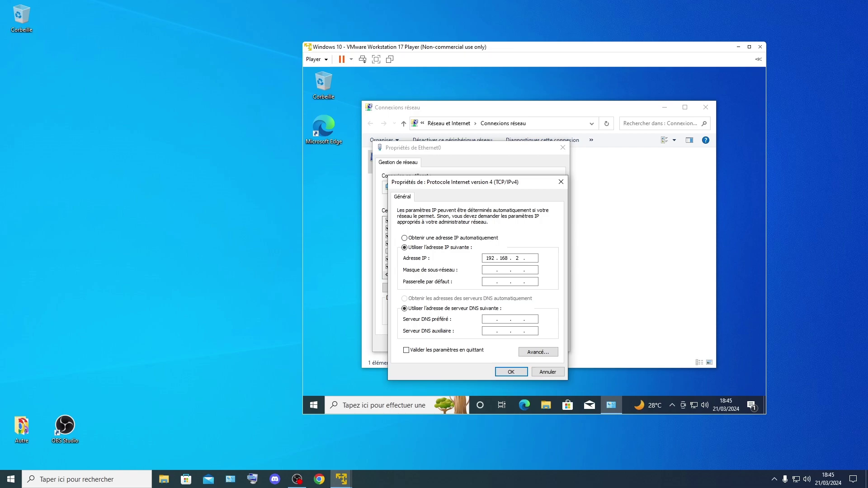
text(168.2.54)
key(Tab)
key(Caps_Lock)
key(Caps_Lock)
text(192.168.2.2)
click(511, 372)
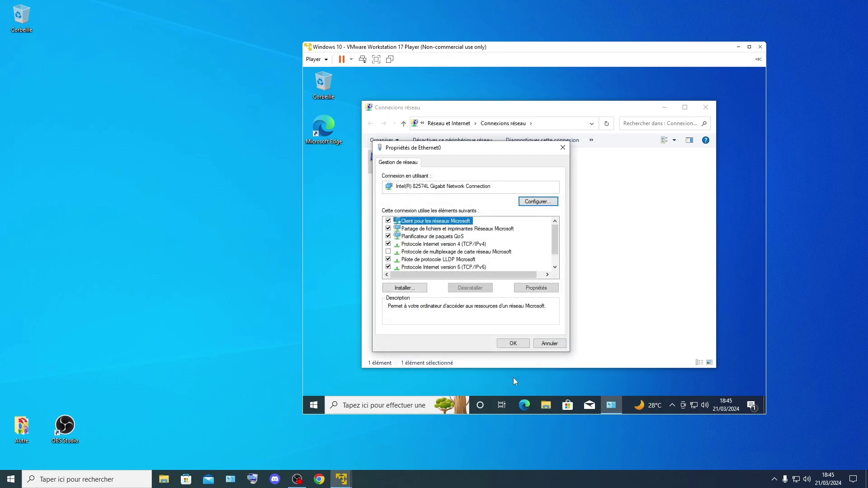
click(513, 347)
Step: Refresh the network connections list and close Network Connections
right_click(562, 220)
click(581, 254)
click(706, 107)
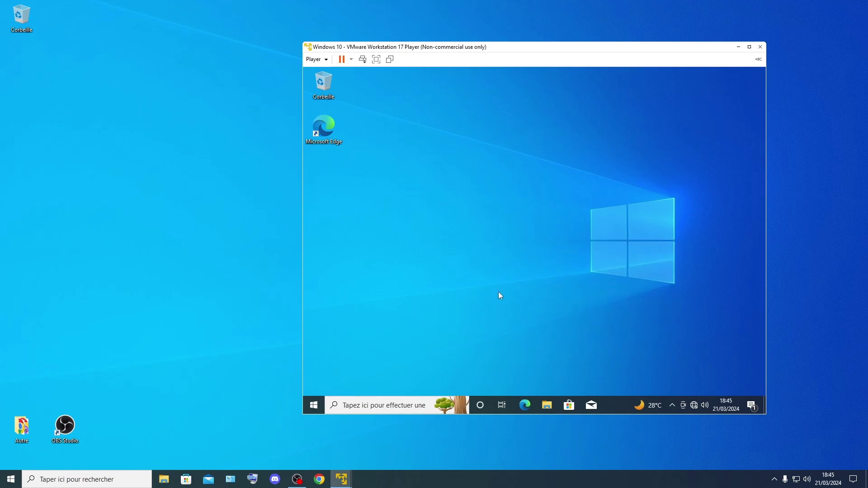
Step: Go through Settings > System > About to the advanced 'Rename this PC' settings
key(super)
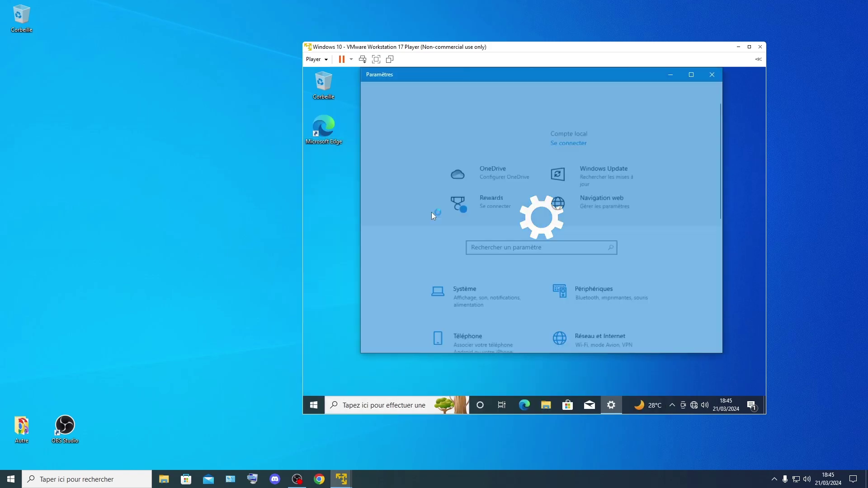
click(475, 283)
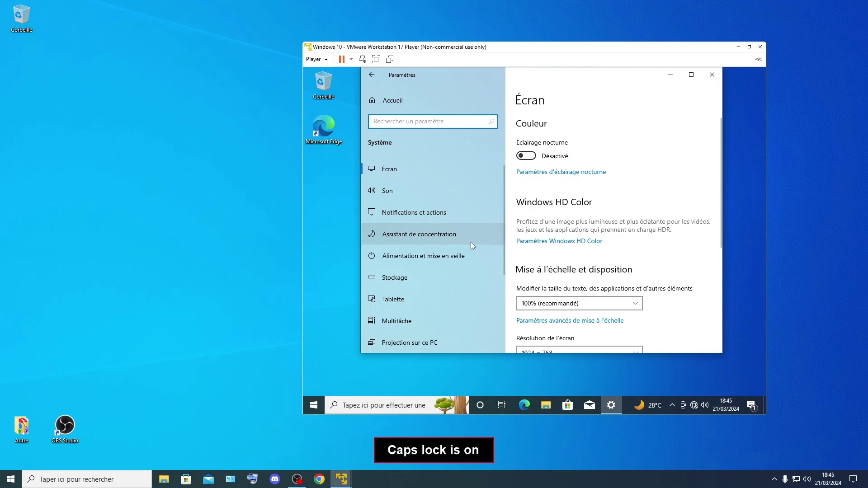
scroll(468, 249, down, 3)
click(432, 306)
scroll(559, 272, down, 10)
click(557, 295)
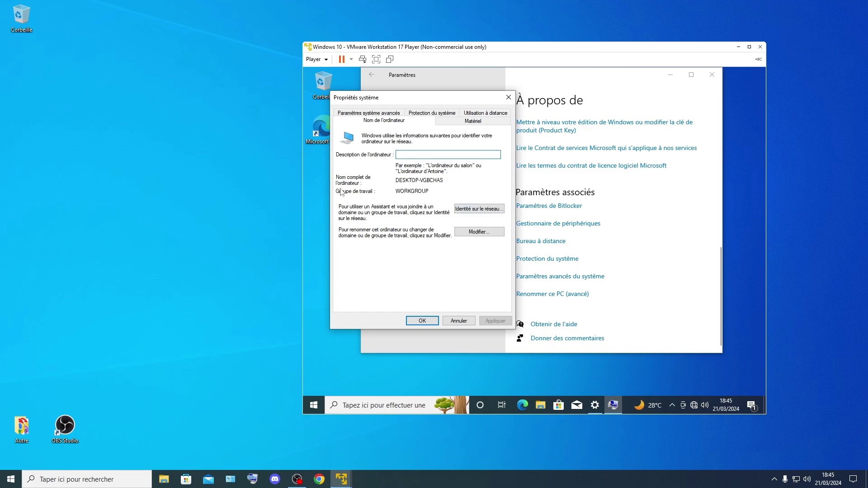
Step: Rename the computer to WIN10-client
click(492, 233)
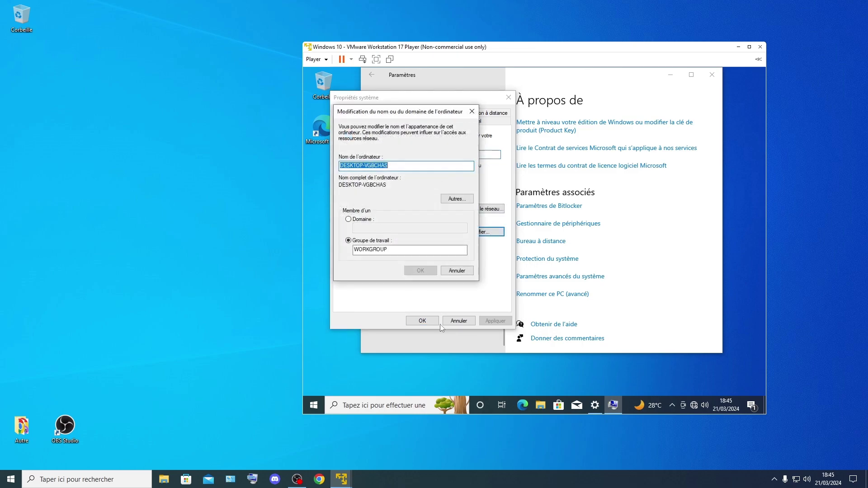
key(Caps_Lock)
key(Caps_Lock)
text(WIN)
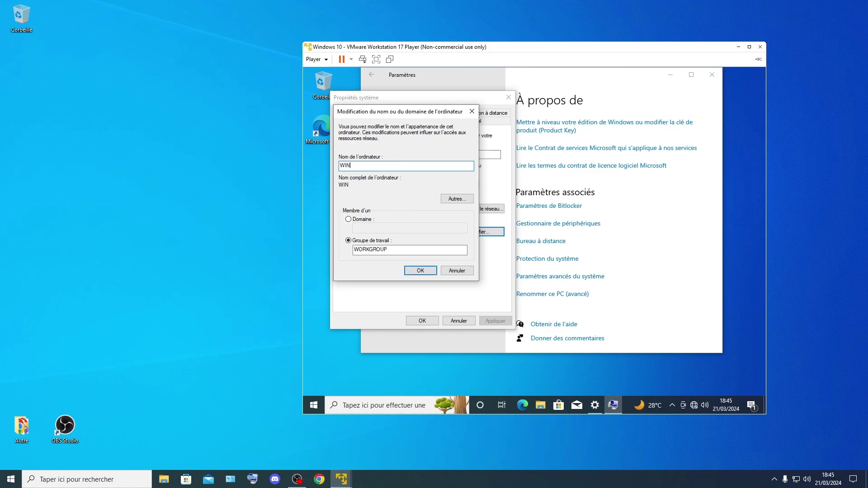
text(10)
key(Caps_Lock)
text(client)
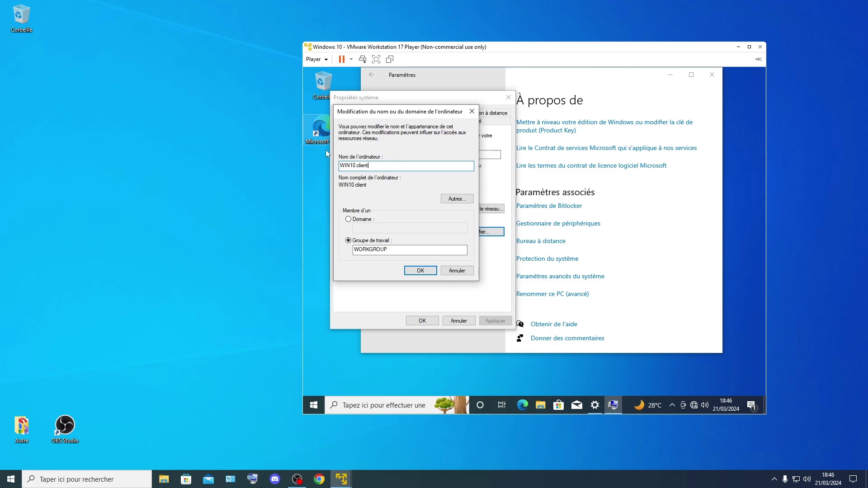
click(357, 166)
key(BackSpace)
text(-)
Step: Make the computer a member of domain allan.LMG and confirm
click(348, 219)
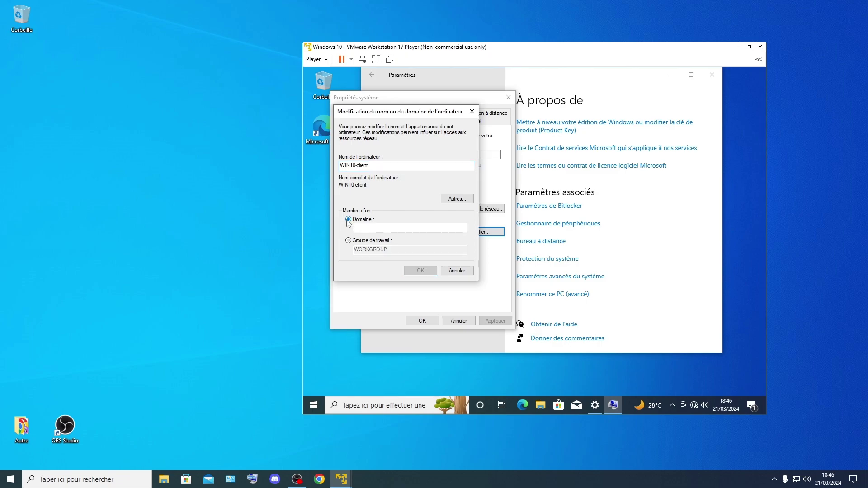
text(allan)
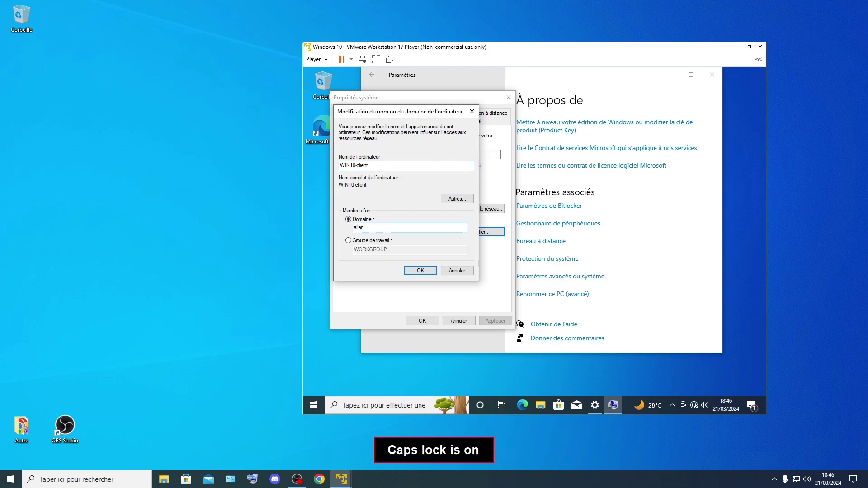
text(.LMG)
key(Caps_Lock)
click(421, 270)
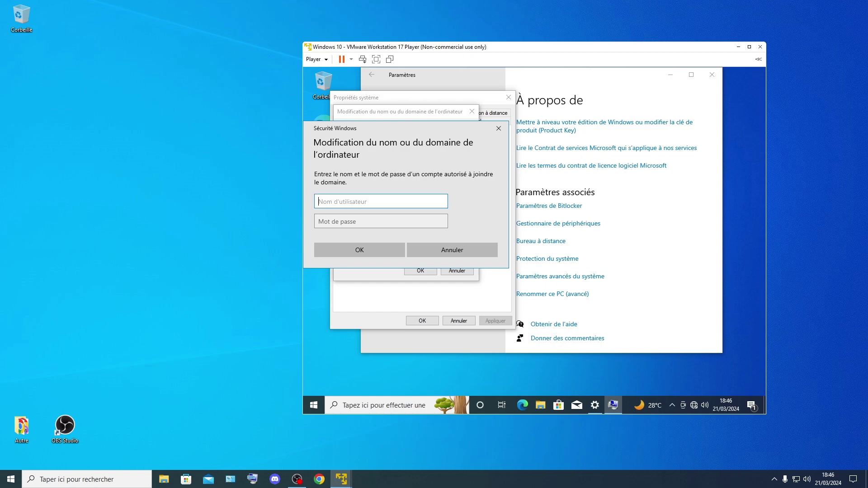
Step: Authorize the join with the domain admin account and password, accept the allan.LMG welcome, reach sign-in
key(Caps_Lock)
text(SU.ADMIN)
key(Caps_Lock)
text(•••)
key(Caps_Lock)
text(••••)
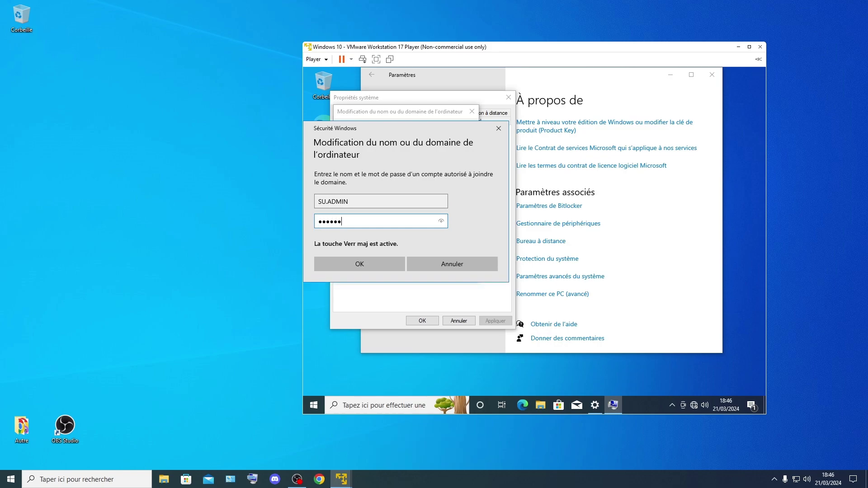
key(Caps_Lock)
click(401, 251)
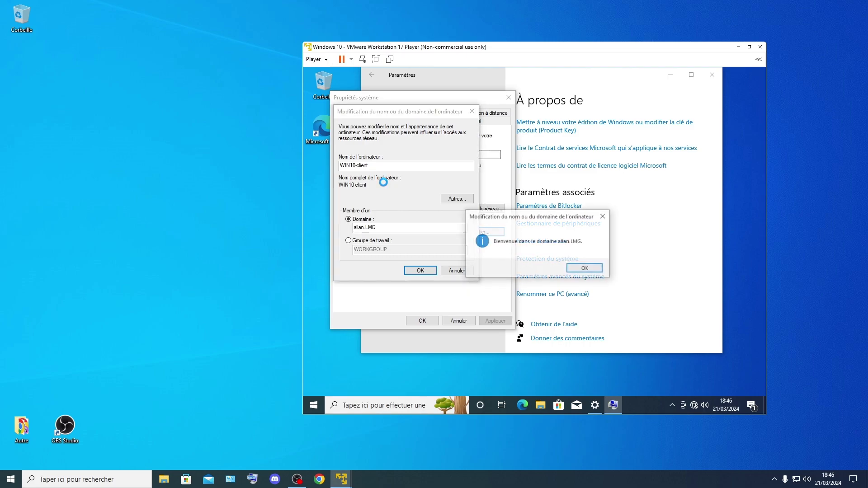
click(585, 269)
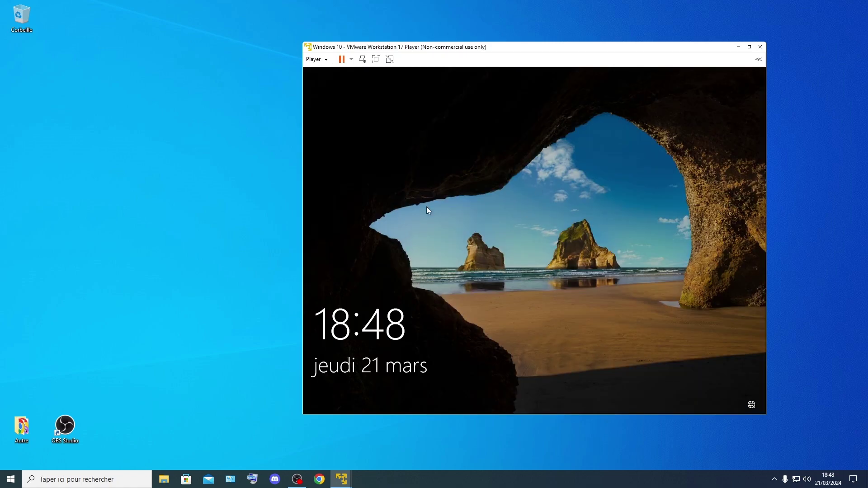
click(427, 203)
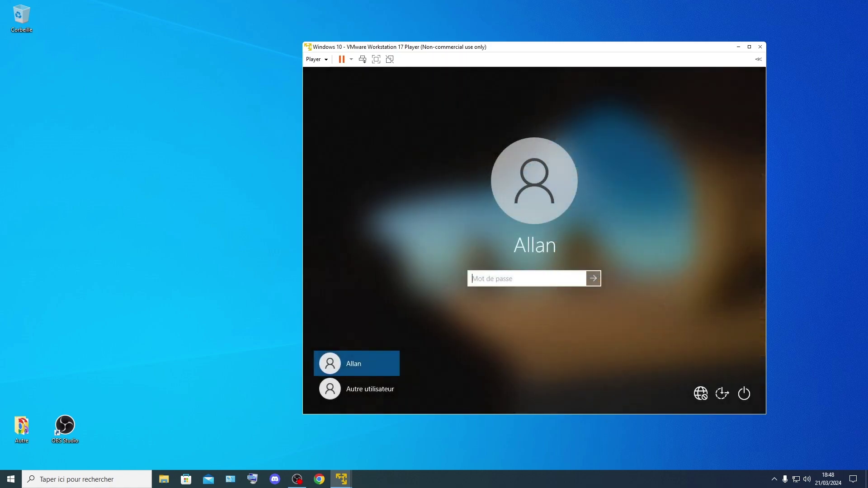
Step: Sign in as another user with the domain account's username and password
click(376, 393)
key(Caps_Lock)
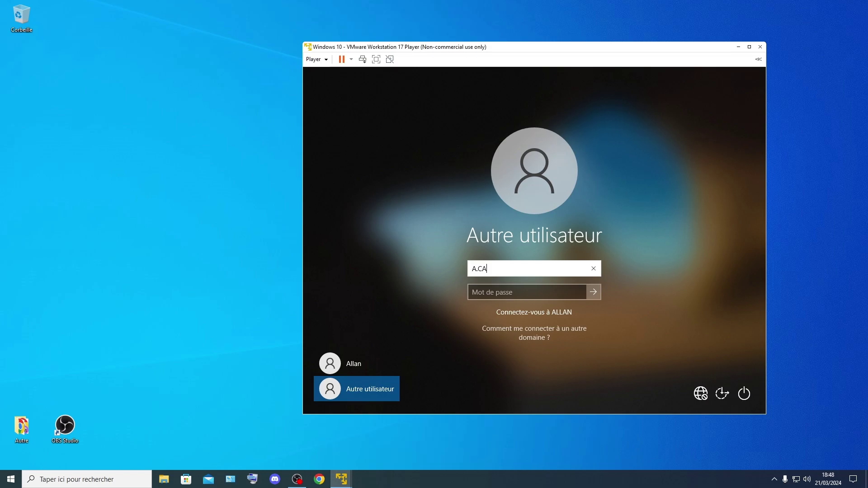
key(Tab)
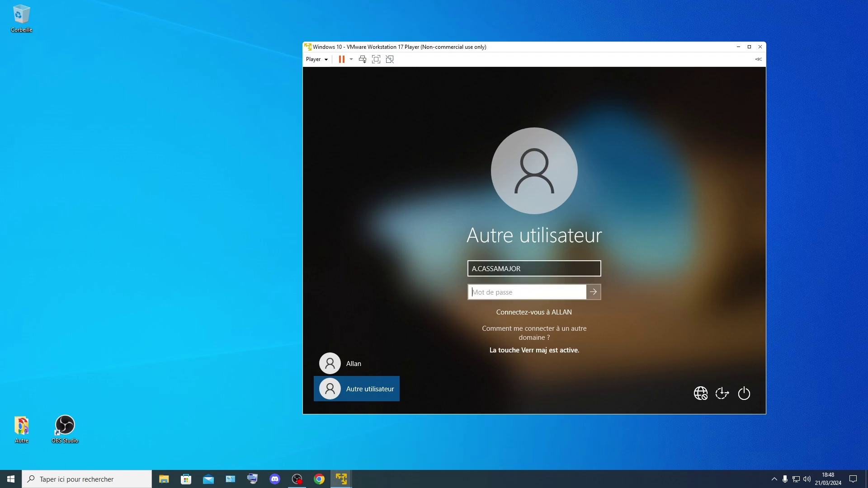
text(••••••)
key(Return)
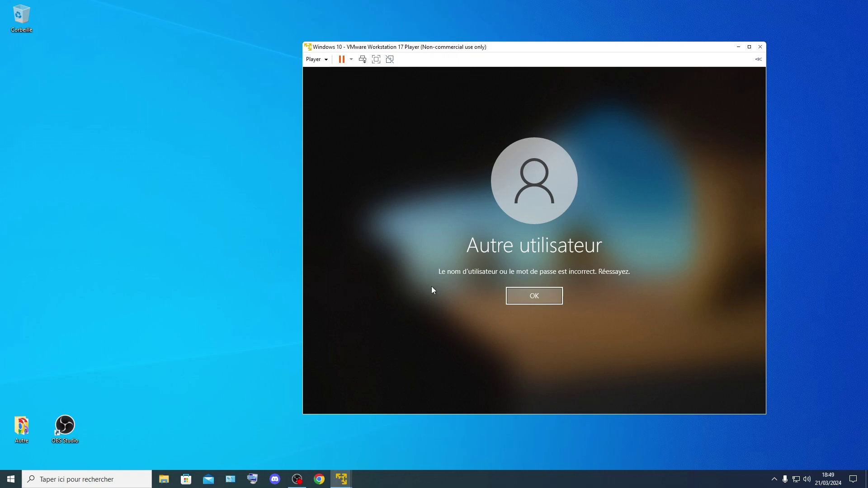
Step: Dismiss the incorrect-password error, then retype the password with correct capitals and resubmit
key(Return)
key(Caps_Lock)
text(•)
key(Caps_Lock)
text(••••)
key(Caps_Lock)
text(•)
key(BackSpace)
key(BackSpace)
key(BackSpace)
key(BackSpace)
key(BackSpace)
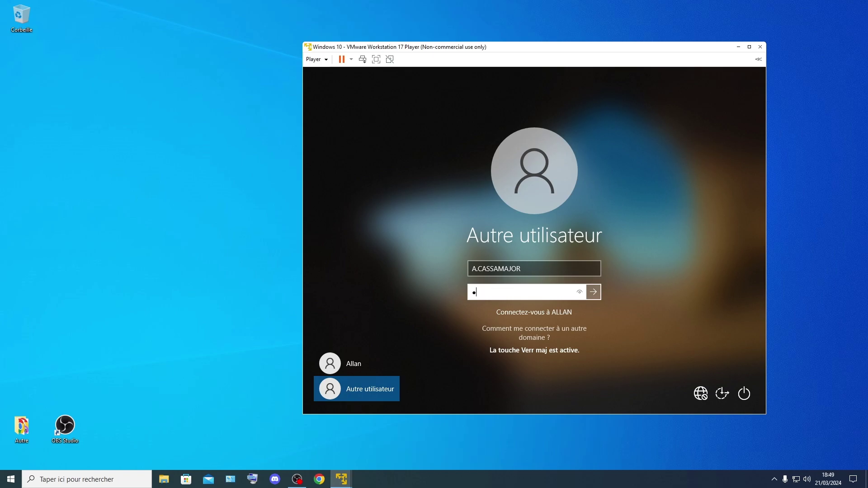
key(Caps_Lock)
key(Caps_Lock)
text(•)
key(Caps_Lock)
text(•••)
key(Caps_Lock)
text(••)
key(Caps_Lock)
click(593, 292)
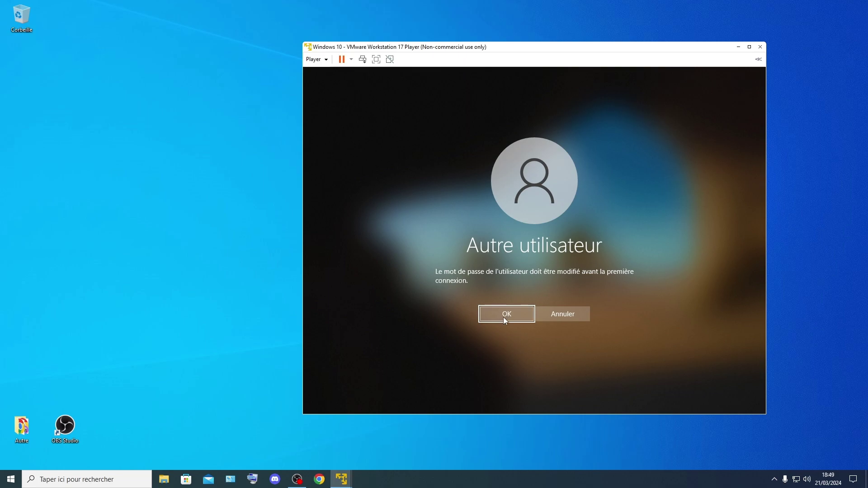
Step: Accept the required password change and enter the new password
click(488, 319)
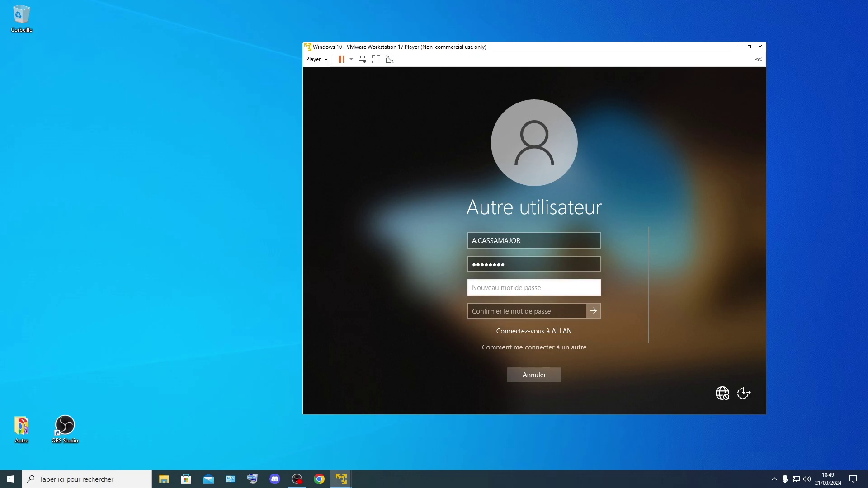
key(Caps_Lock)
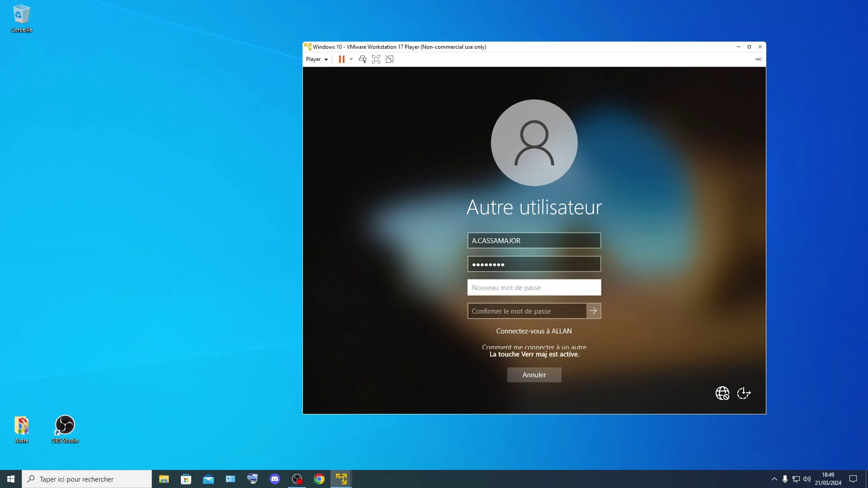
text(AZE)
key(Caps_Lock)
text(123)
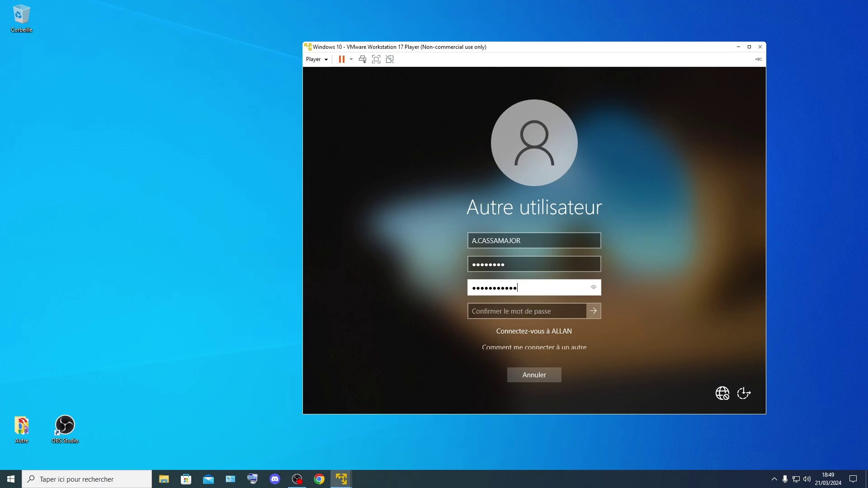
key(Caps_Lock)
text(AZ)
key(Caps_Lock)
Step: Confirm the new password, submit it, and acknowledge the change notice
key(Tab)
key(Caps_Lock)
text(A)
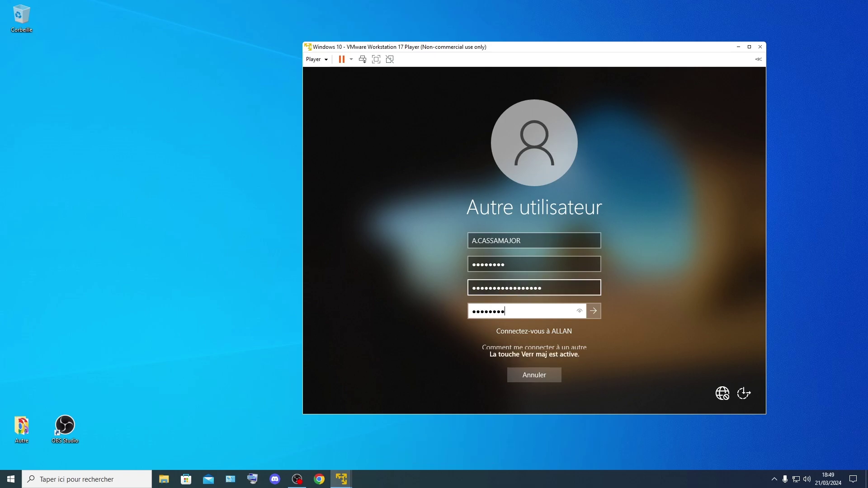
key(BackSpace)
key(BackSpace)
key(BackSpace)
key(BackSpace)
key(BackSpace)
key(BackSpace)
key(BackSpace)
text(AA)
key(Caps_Lock)
text(aaa)
key(Caps_Lock)
text(A)
key(Caps_Lock)
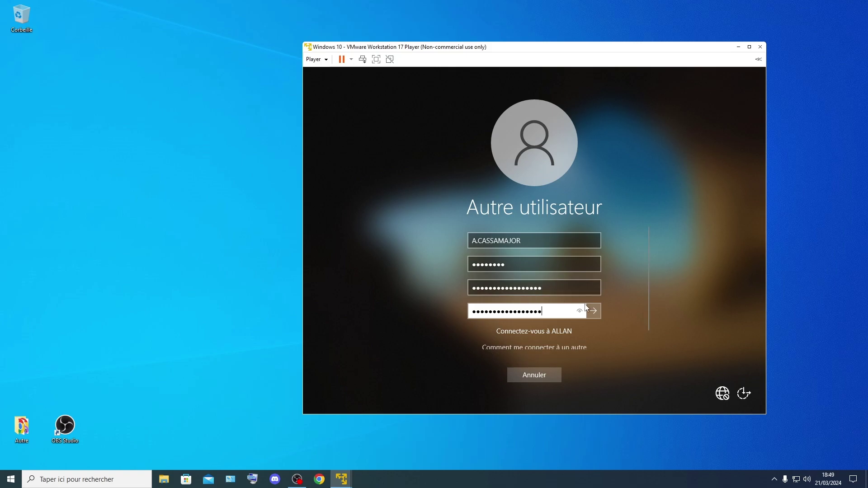
click(593, 311)
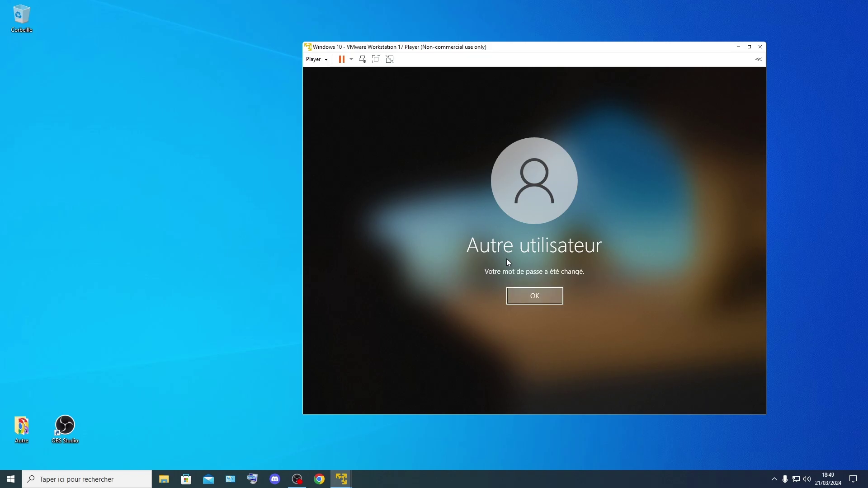
click(531, 297)
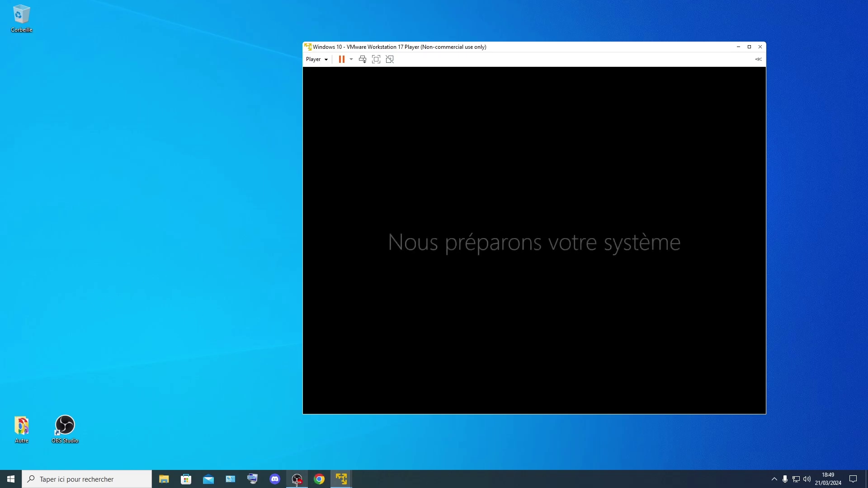
Step: Once the domain user's desktop loads, open the Start menu and close it again
mouse_move(296, 481)
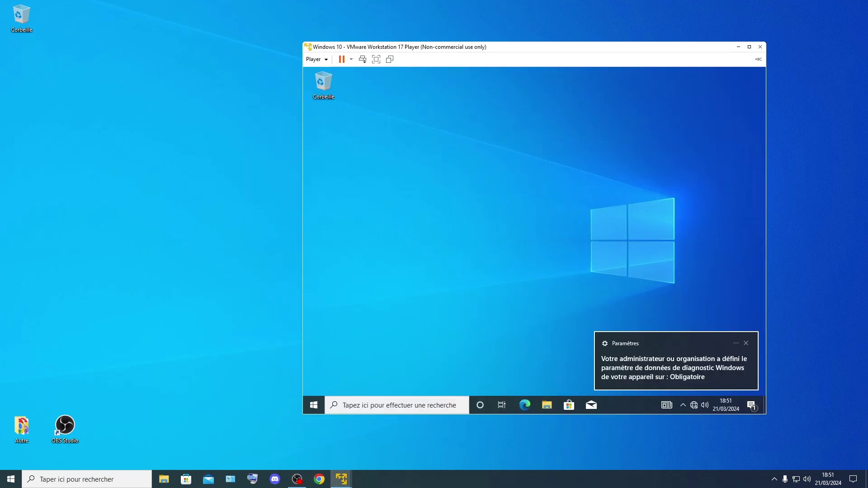
click(314, 405)
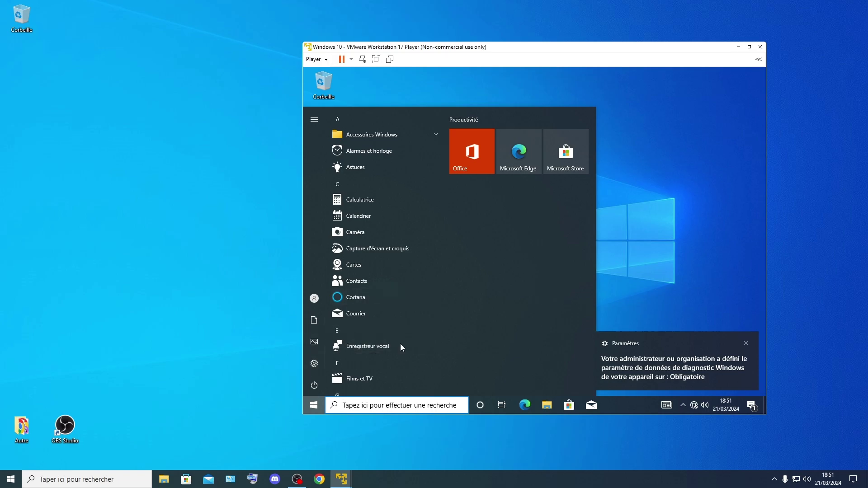
click(614, 291)
key(super+r)
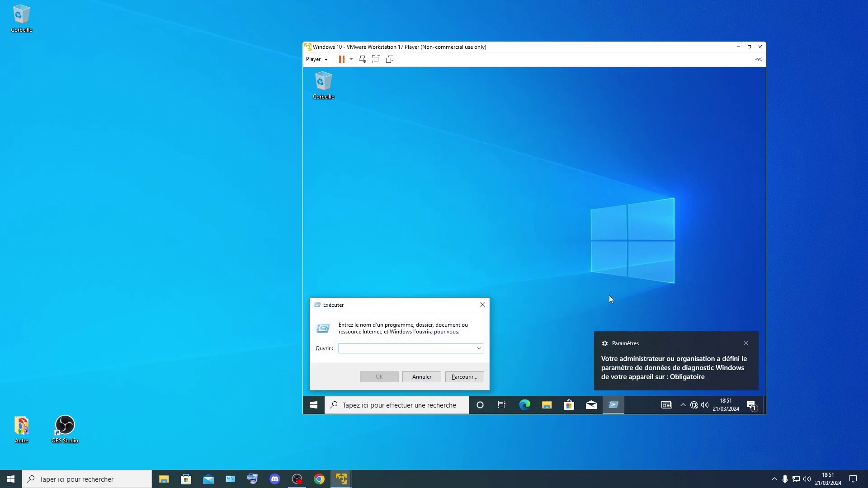
text(ncpa)
key(Caps_Lock)
key(Caps_Lock)
text(.cpl)
key(Return)
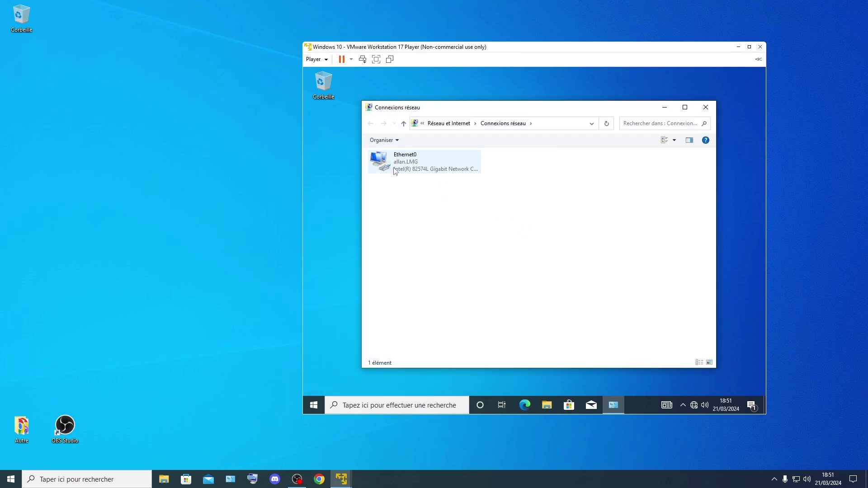
double_click(418, 162)
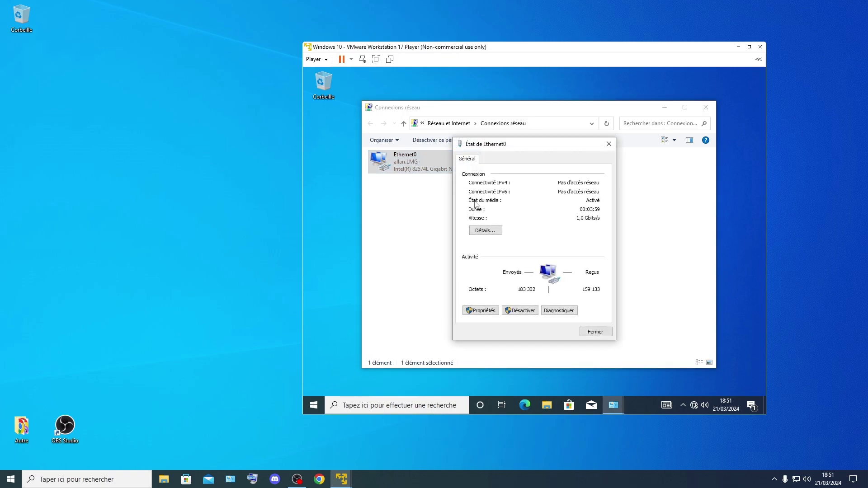
click(487, 232)
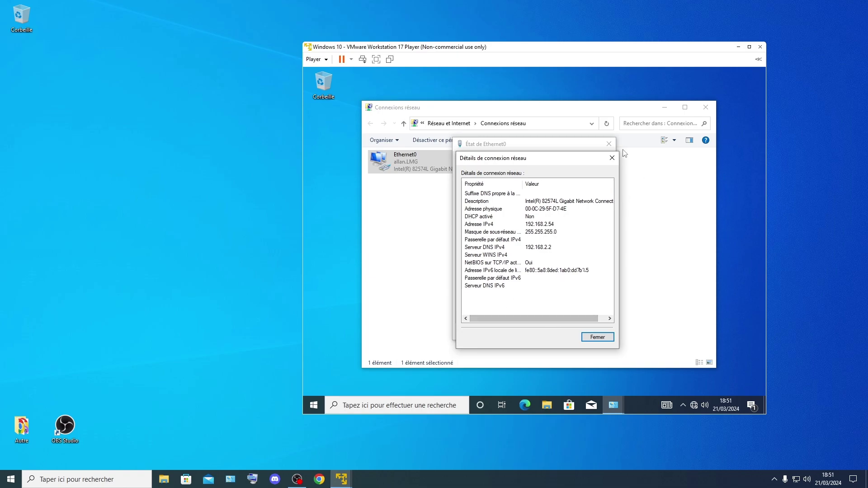
click(613, 157)
click(610, 144)
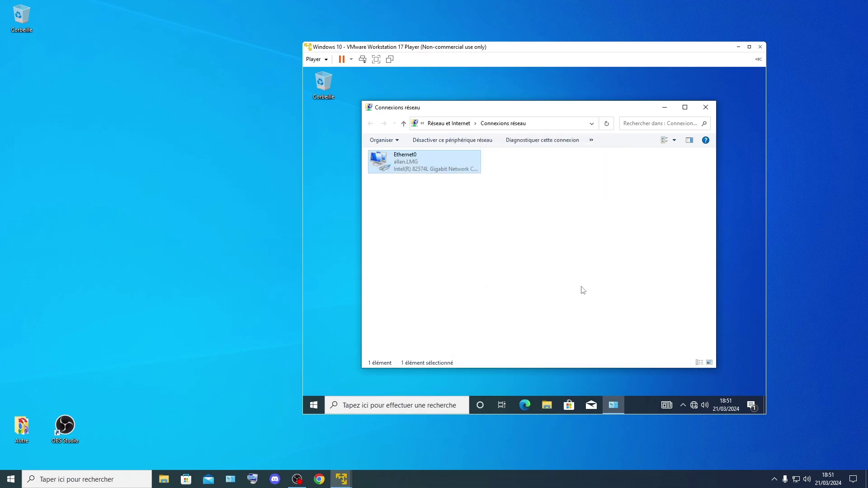
right_click(583, 287)
click(608, 323)
click(708, 107)
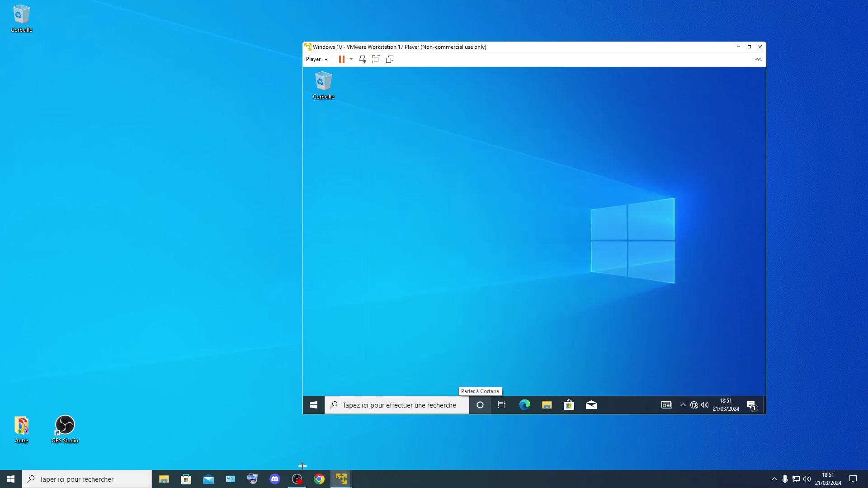